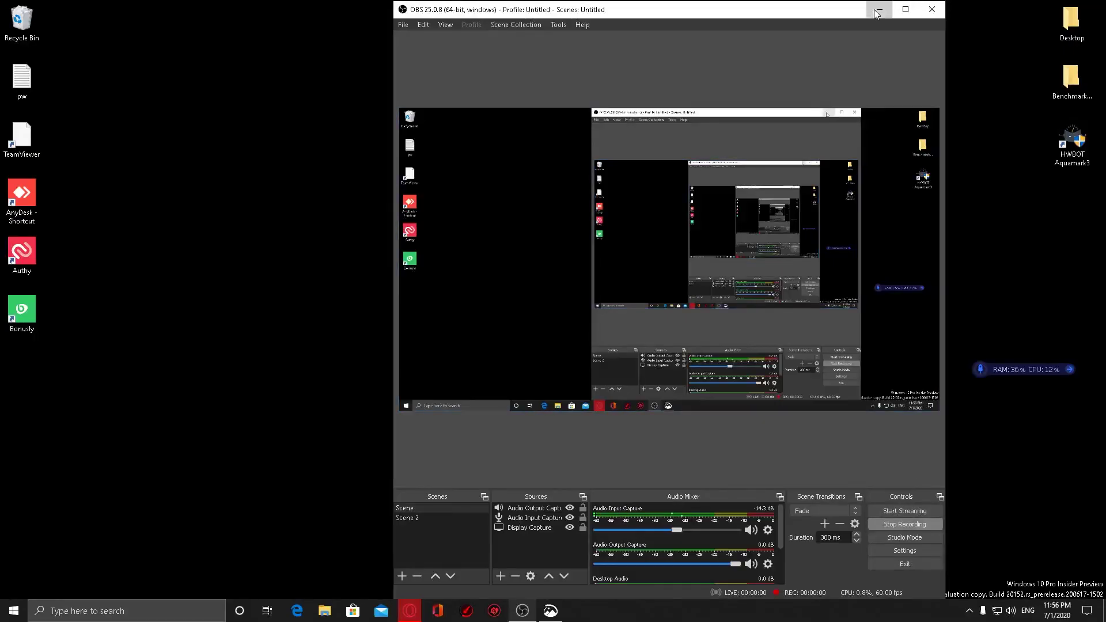
Minimize the OBS Studio window so the Windows desktop is visible
{"action": "left_click", "coordinate": [876, 11]}
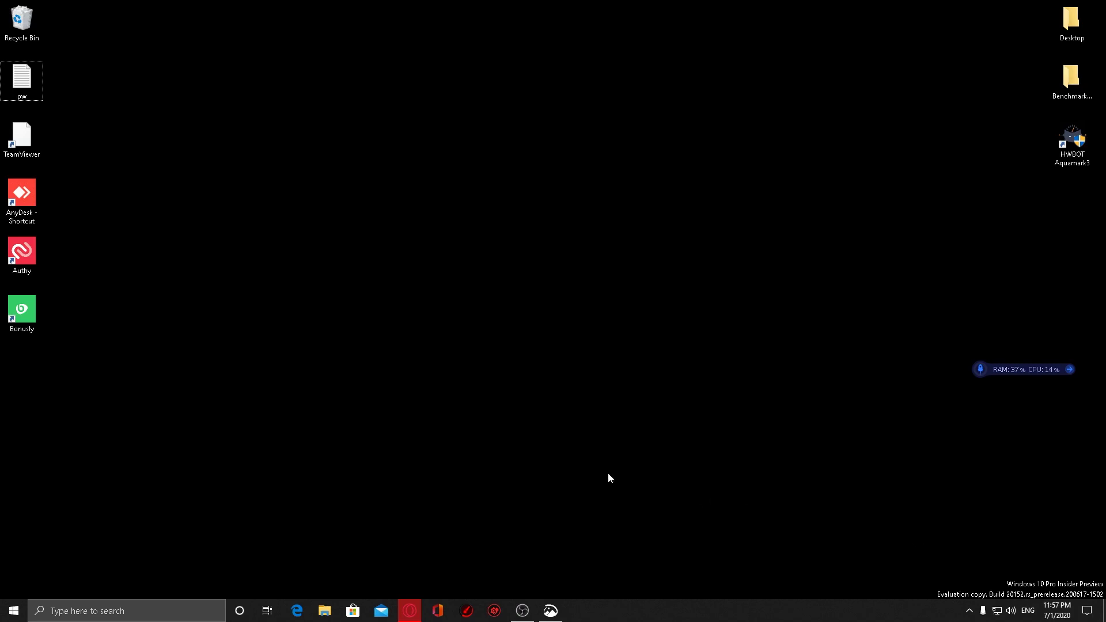
Download the 7/14/2017 HIDClass 6.3.9600.16384 driver .cab from the Microsoft Update Catalog in Opera
{"action": "left_click", "coordinate": [410, 611]}
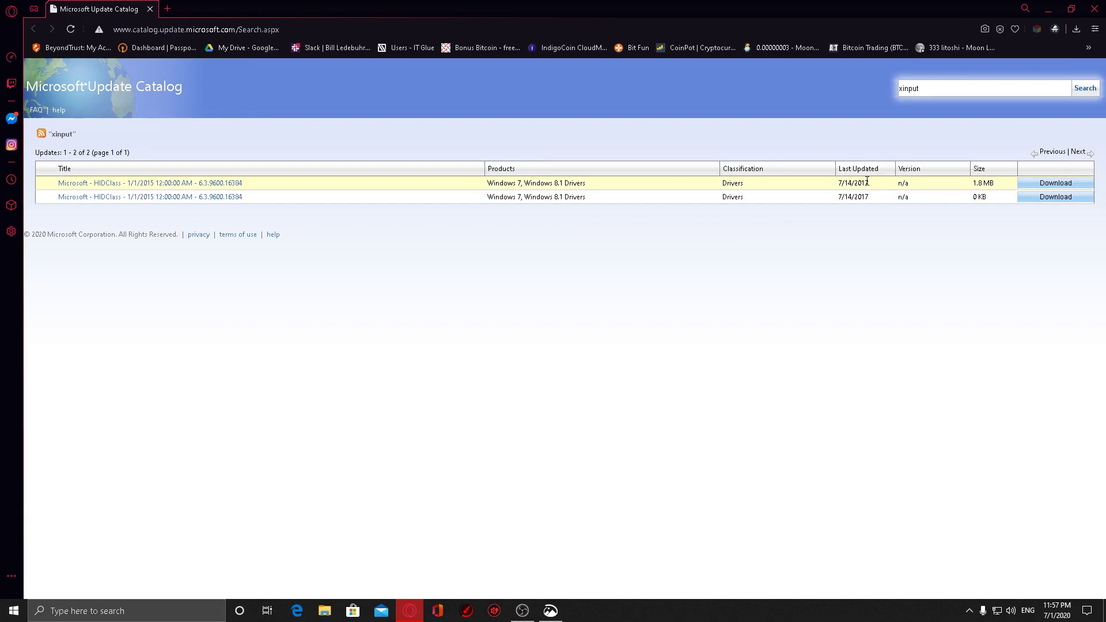
{"action": "left_click", "coordinate": [1050, 185]}
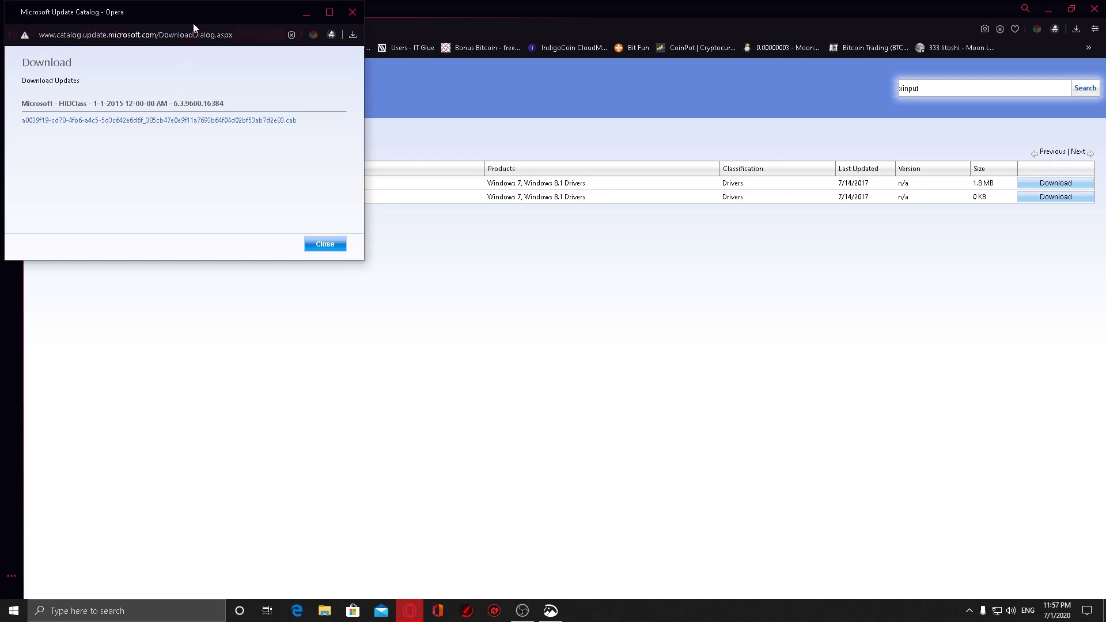
{"action": "left_click", "coordinate": [196, 121]}
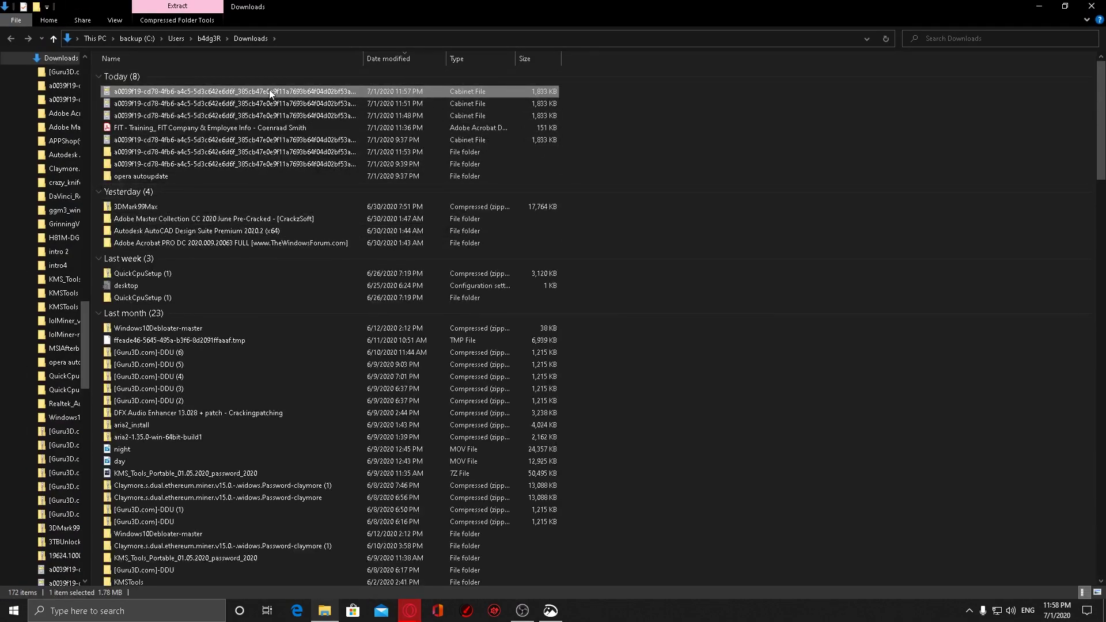
Extract the driver .cab to its own folder with 7-Zip and open that folder
{"action": "right_click", "coordinate": [270, 92]}
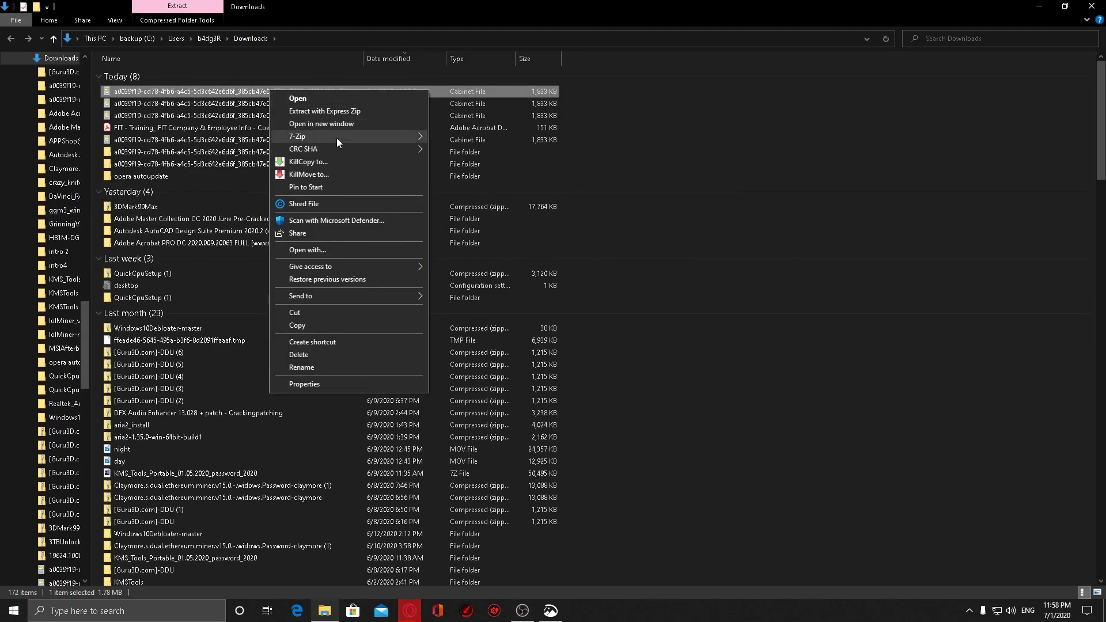
{"action": "mouse_move", "coordinate": [336, 137]}
{"action": "left_click", "coordinate": [522, 187]}
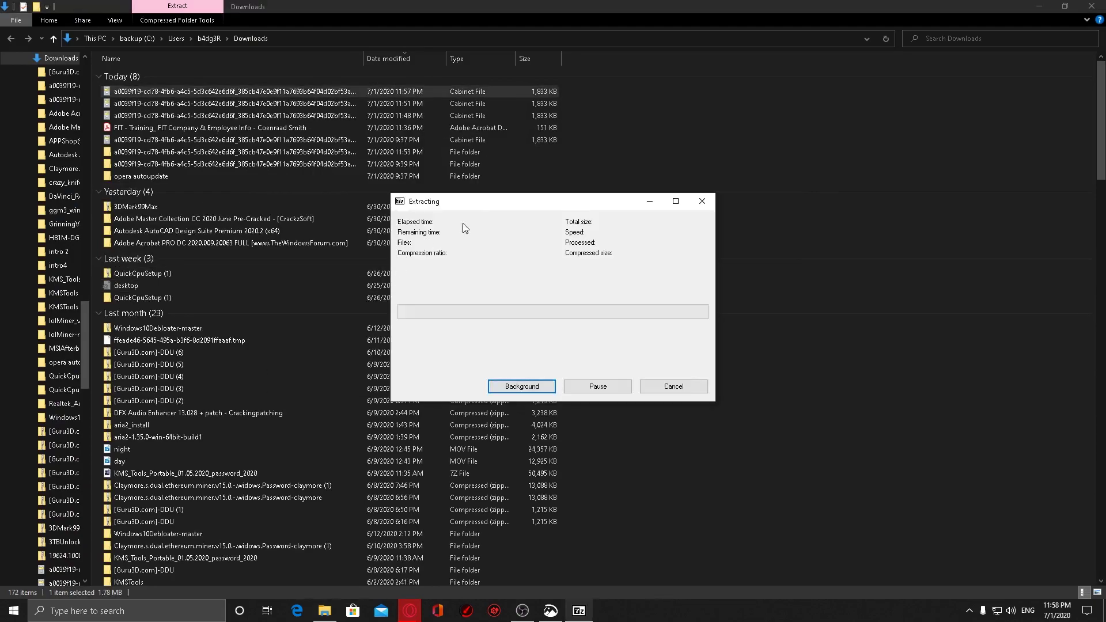
{"action": "left_click", "coordinate": [673, 387]}
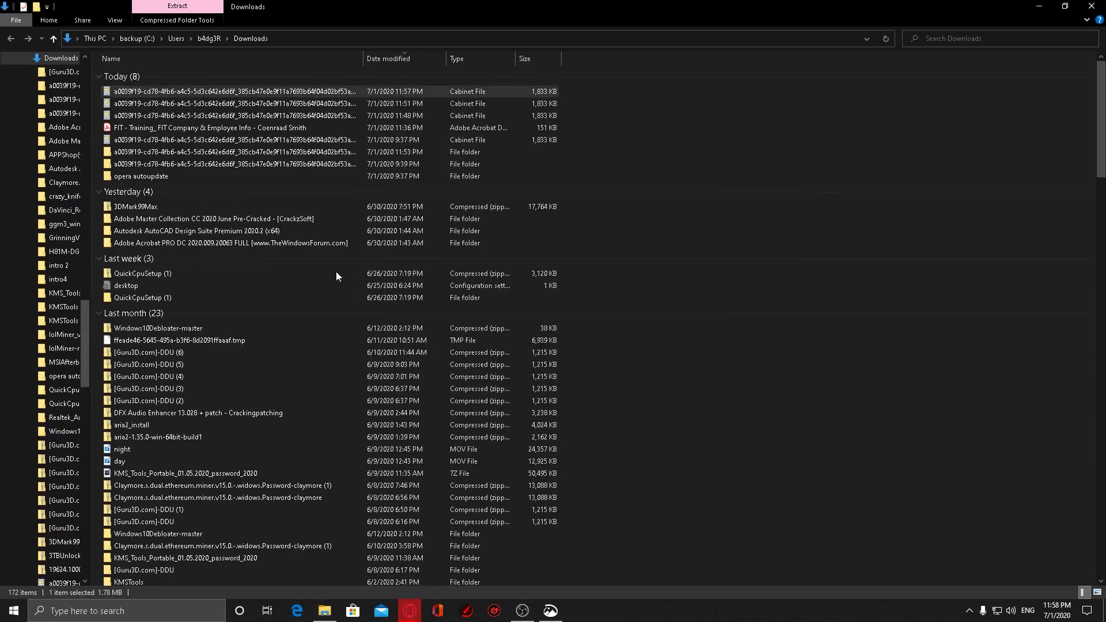
{"action": "double_click", "coordinate": [216, 162]}
Select xinputhid.sys in the extracted folder, then start a second File Explorer window
{"action": "left_click", "coordinate": [162, 196]}
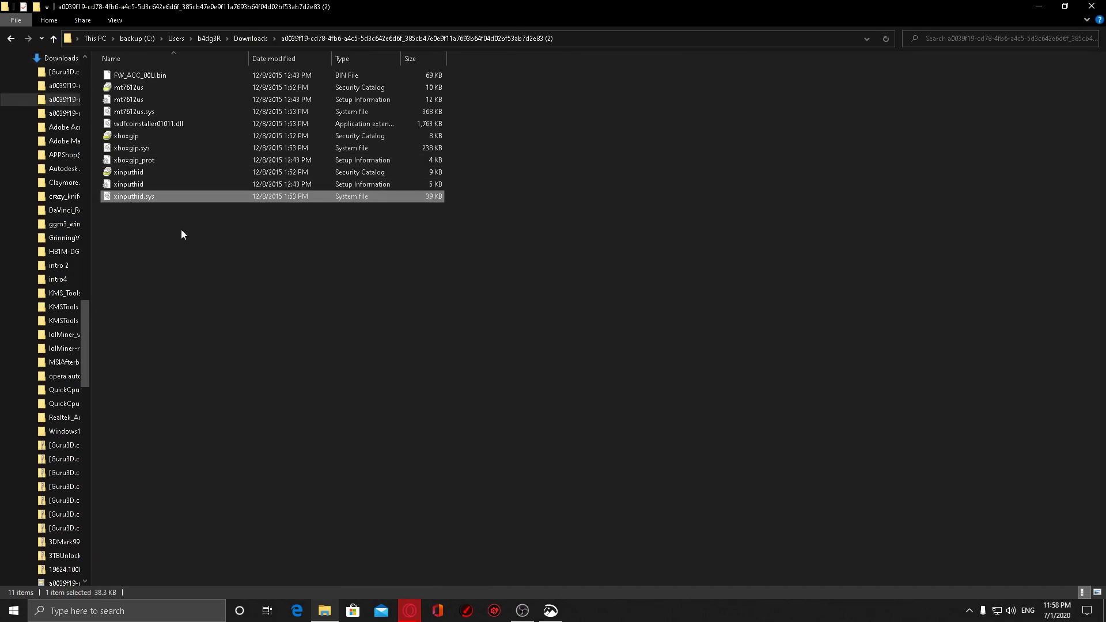
{"action": "left_click", "coordinate": [488, 213]}
{"action": "left_click", "coordinate": [248, 195]}
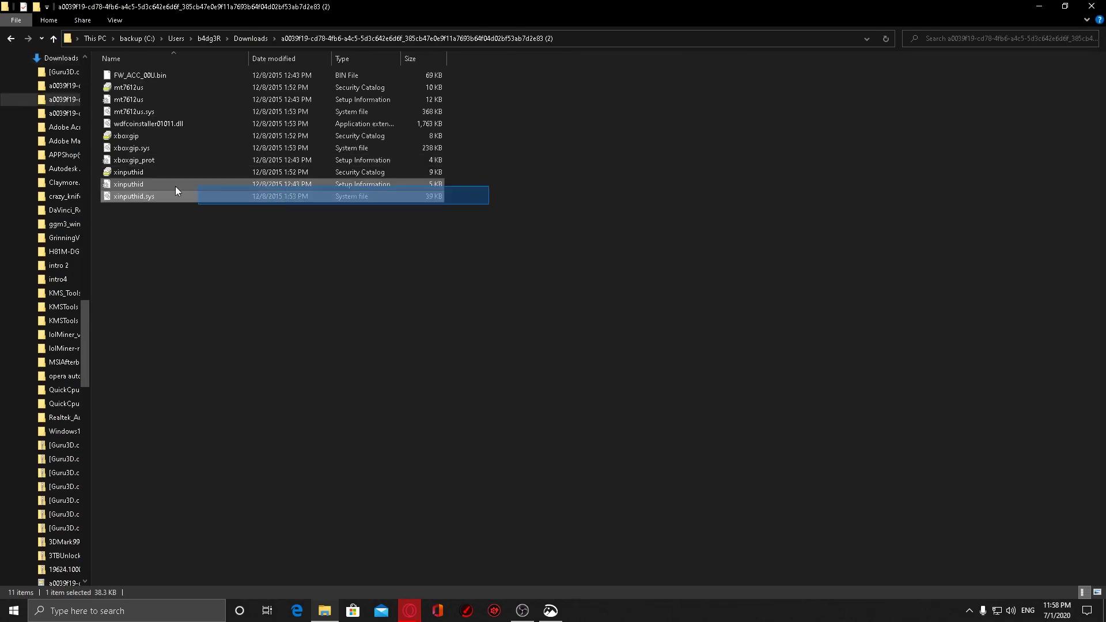
{"action": "left_click", "coordinate": [224, 250]}
{"action": "left_click", "coordinate": [124, 199]}
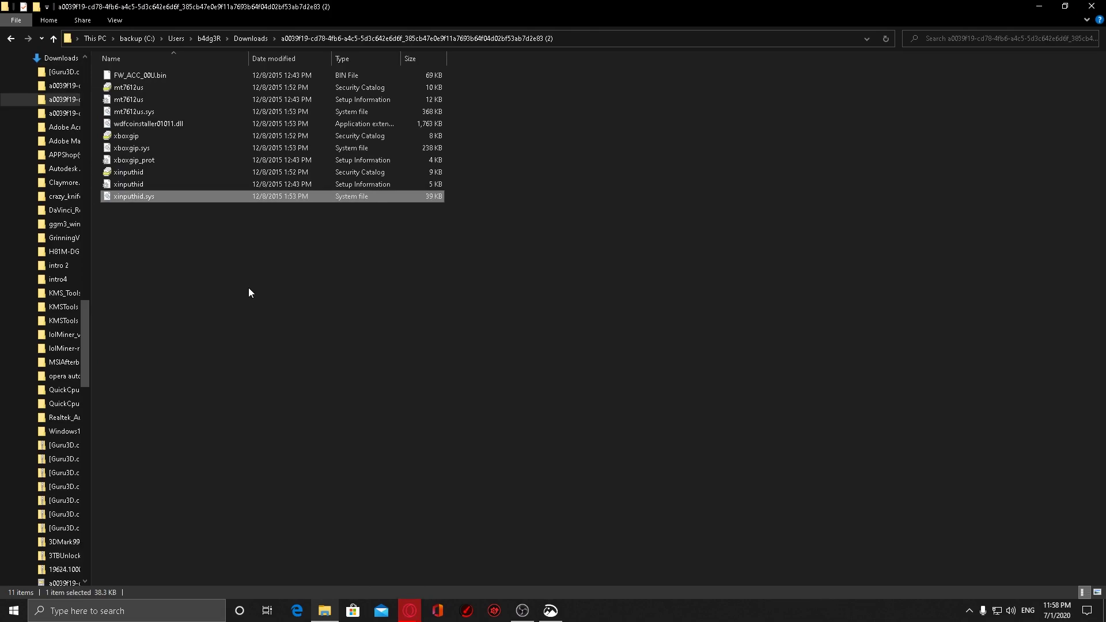
{"action": "key", "text": "super+e"}
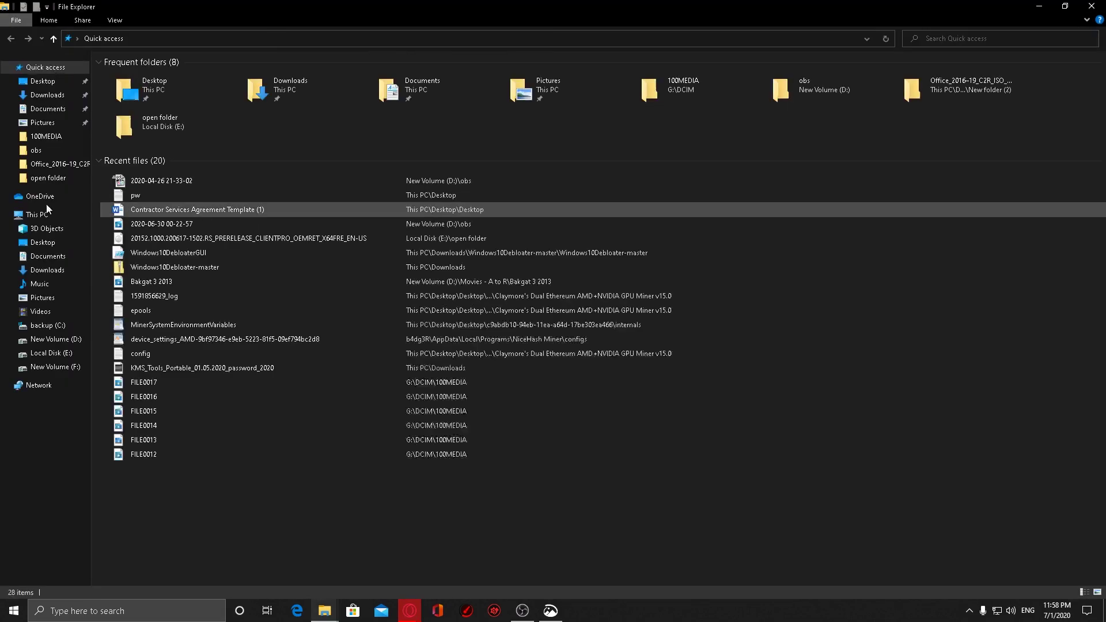
Navigate to C:\Windows\System32\drivers from This PC
{"action": "left_click", "coordinate": [37, 215]}
{"action": "double_click", "coordinate": [161, 165]}
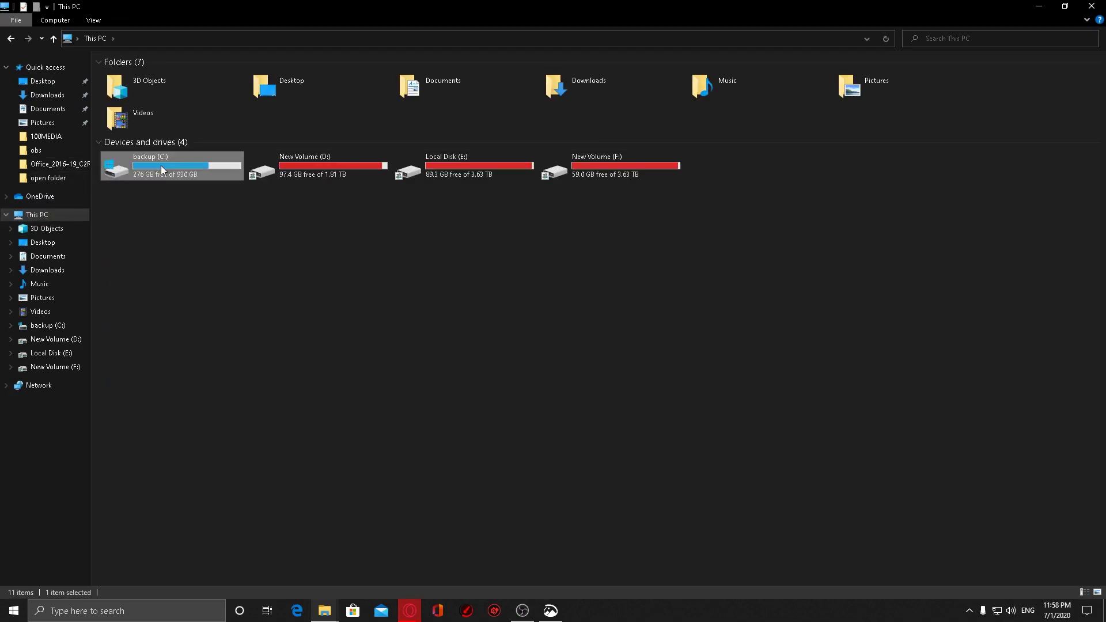
{"action": "key", "text": "w"}
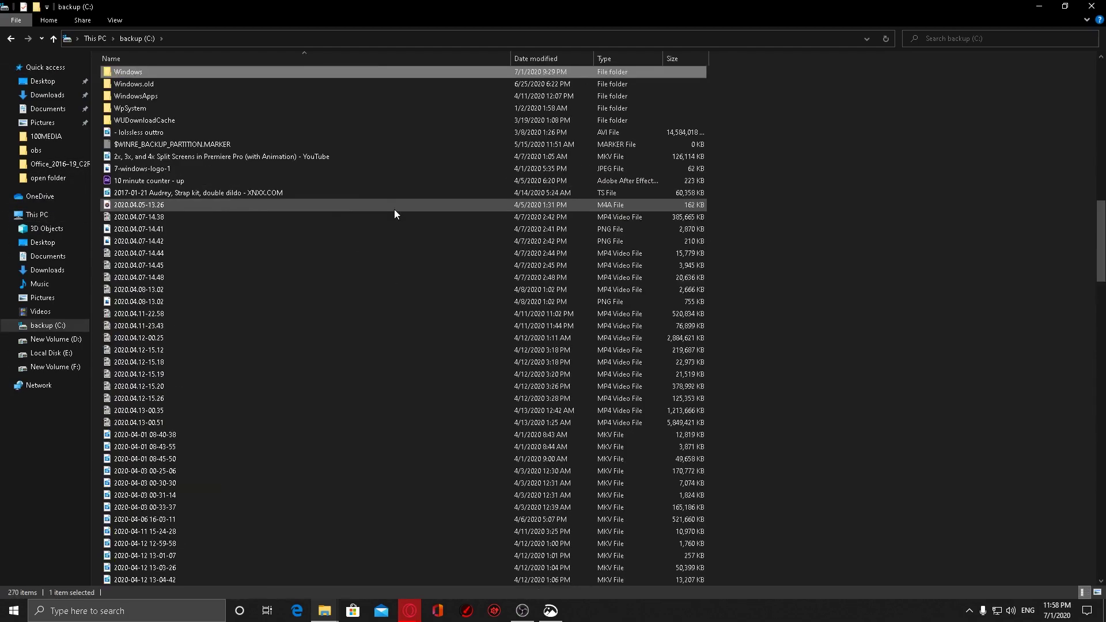
{"action": "key", "text": "Return"}
{"action": "type", "text": "system32"}
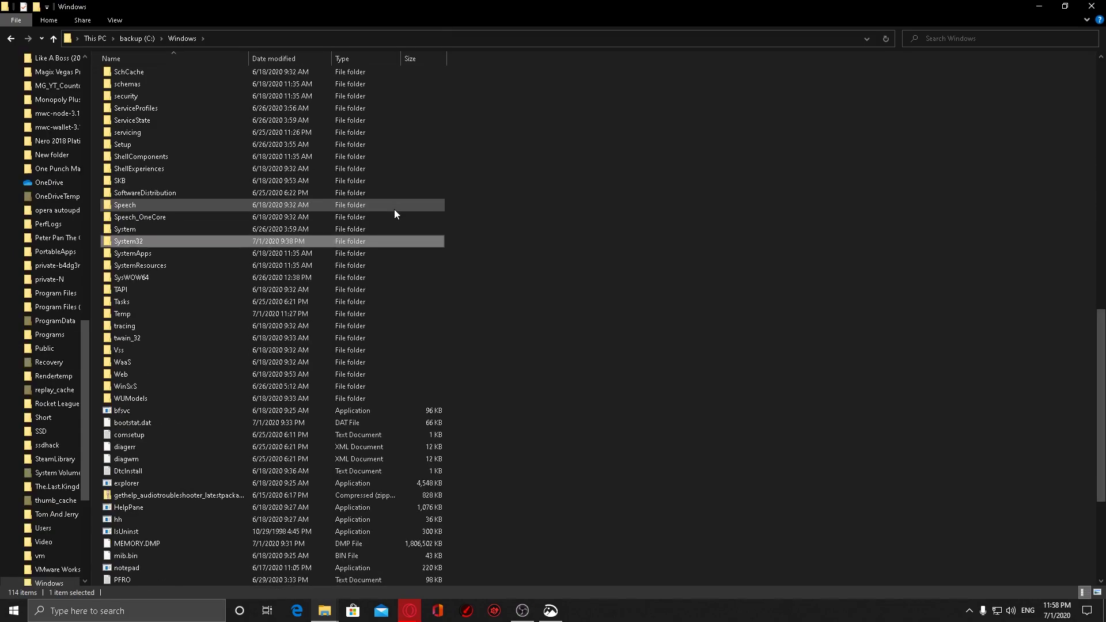
{"action": "key", "text": "Return"}
{"action": "type", "text": "drivers"}
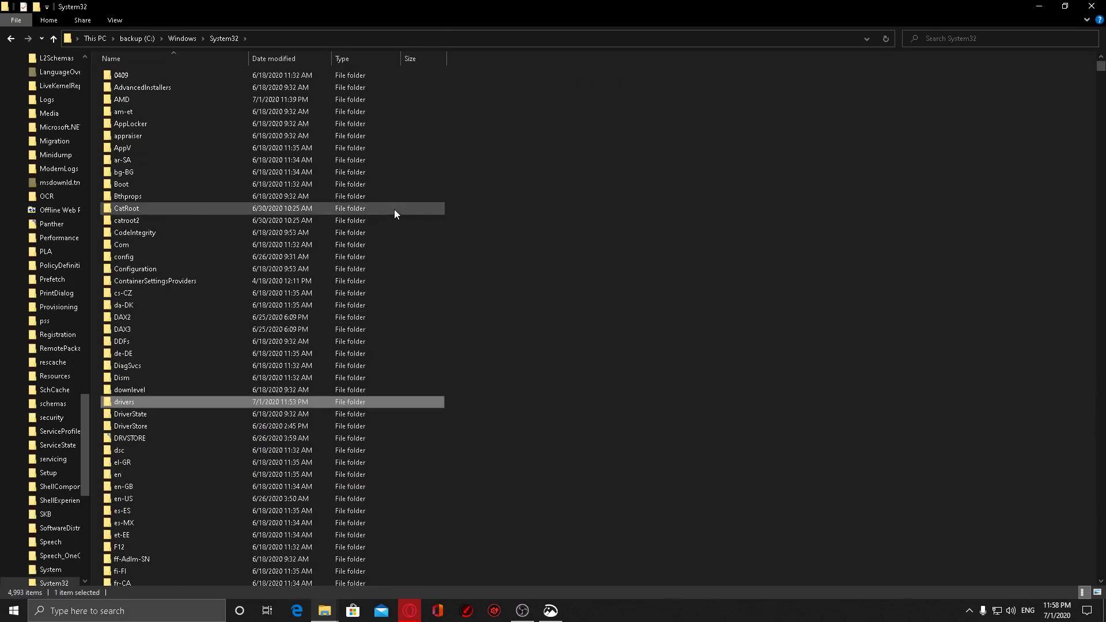
{"action": "key", "text": "Return"}
Delete the old backups xinputhid.sysold and xinputhidjhasdkfg.sys123
{"action": "type", "text": "xinputhid"}
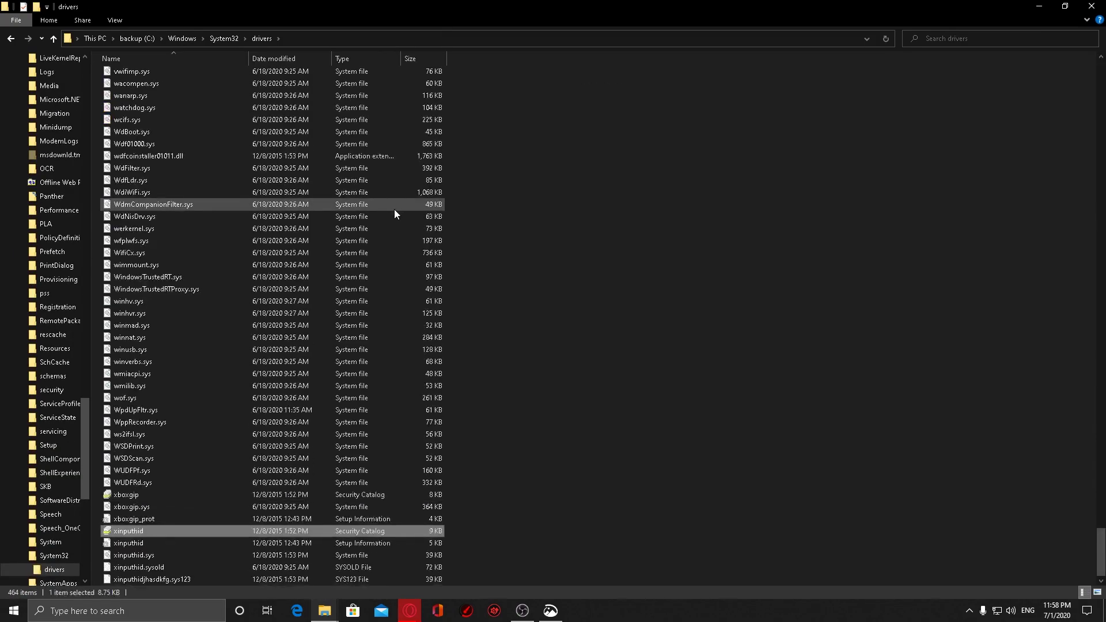
{"action": "key", "text": "Down"}
{"action": "key", "text": "Down"}
{"action": "key", "text": "Down"}
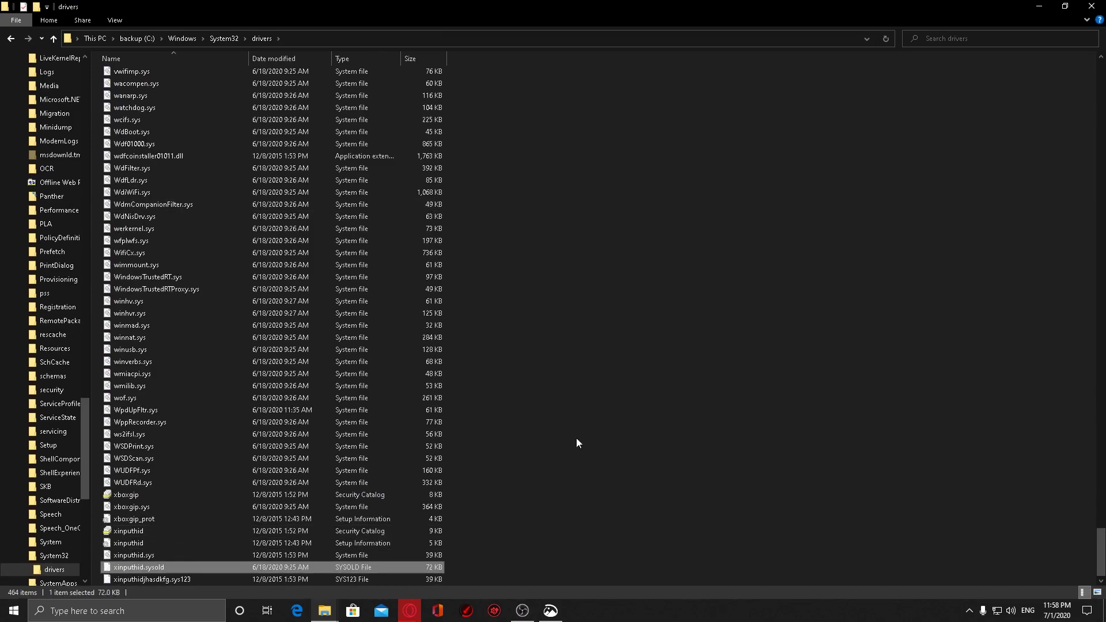
{"action": "left_click", "coordinate": [352, 586]}
{"action": "key", "text": "shift+Down"}
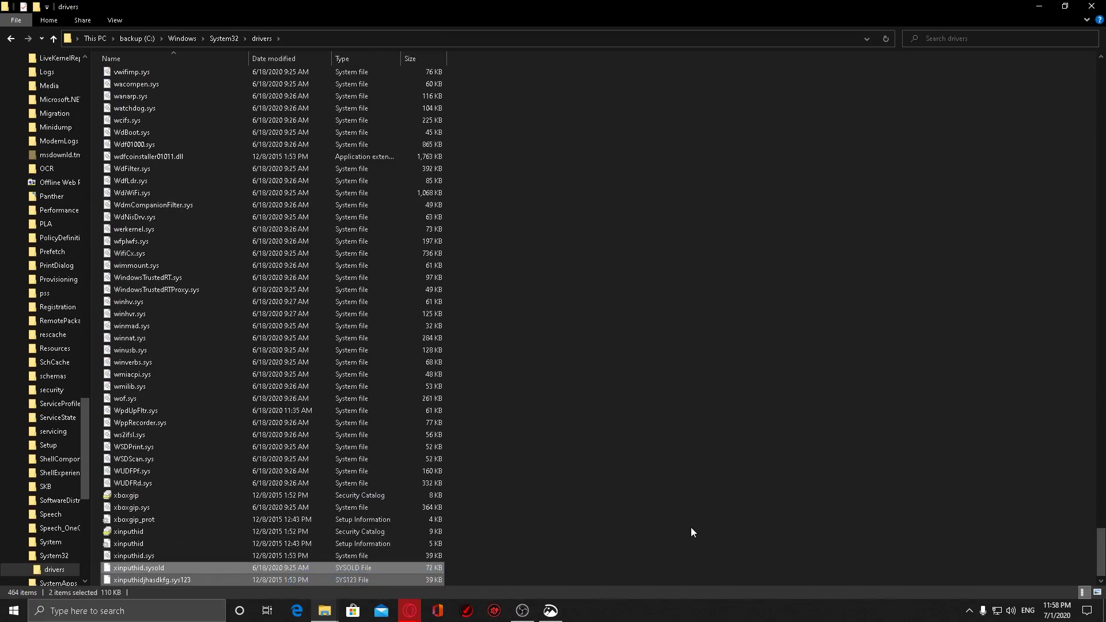
{"action": "key", "text": "Delete"}
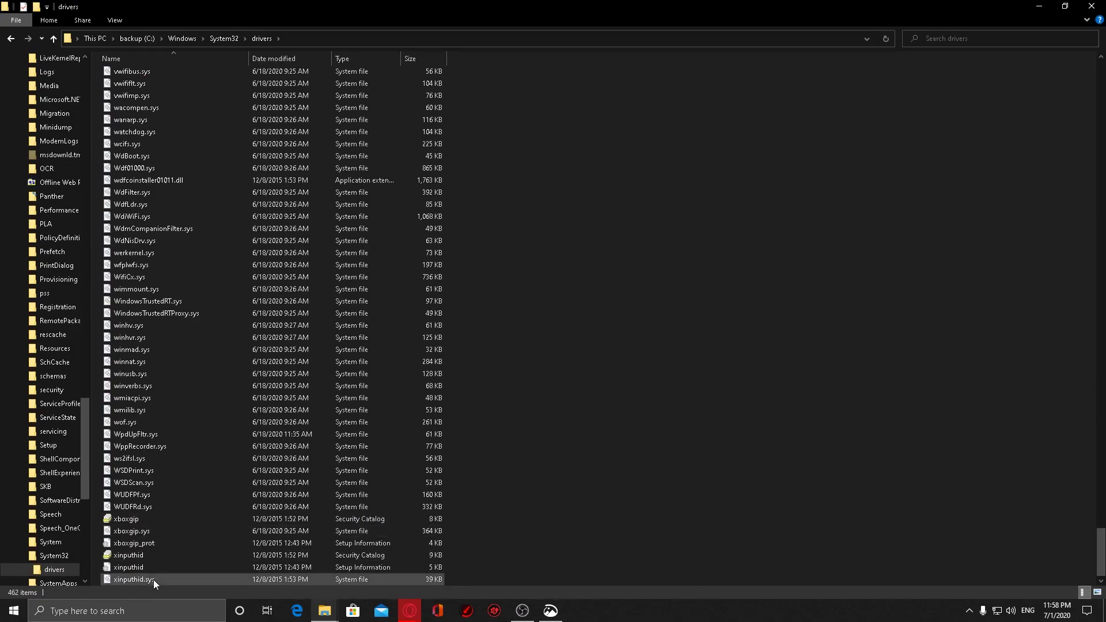
Rename xinputhid.sys to xinputhidold.sys, granting administrator permission
{"action": "left_click", "coordinate": [244, 579]}
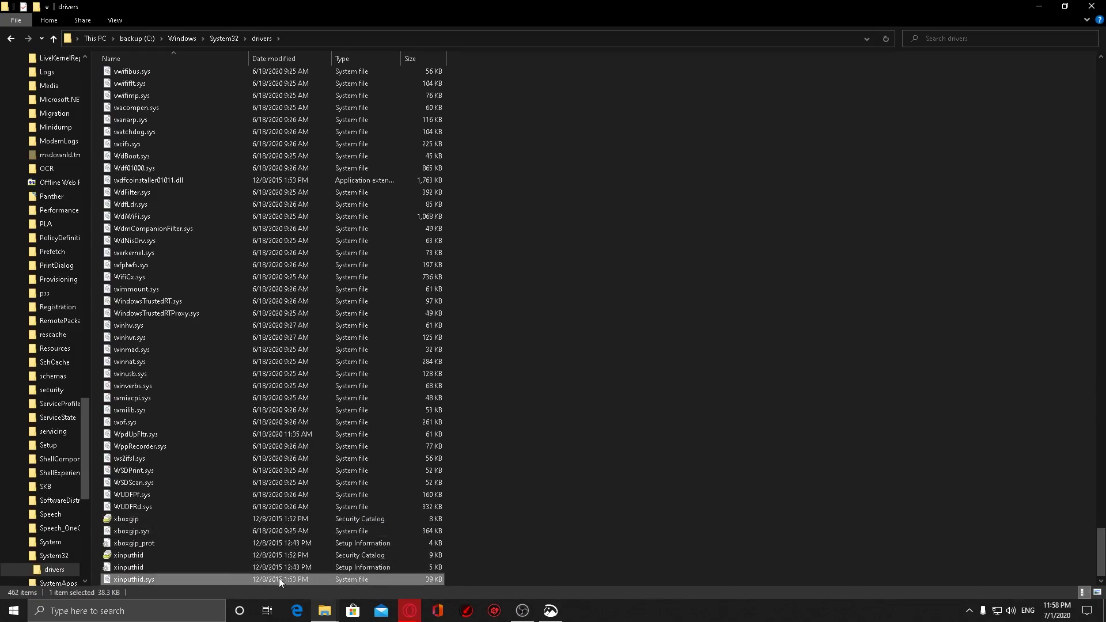
{"action": "left_click", "coordinate": [574, 564]}
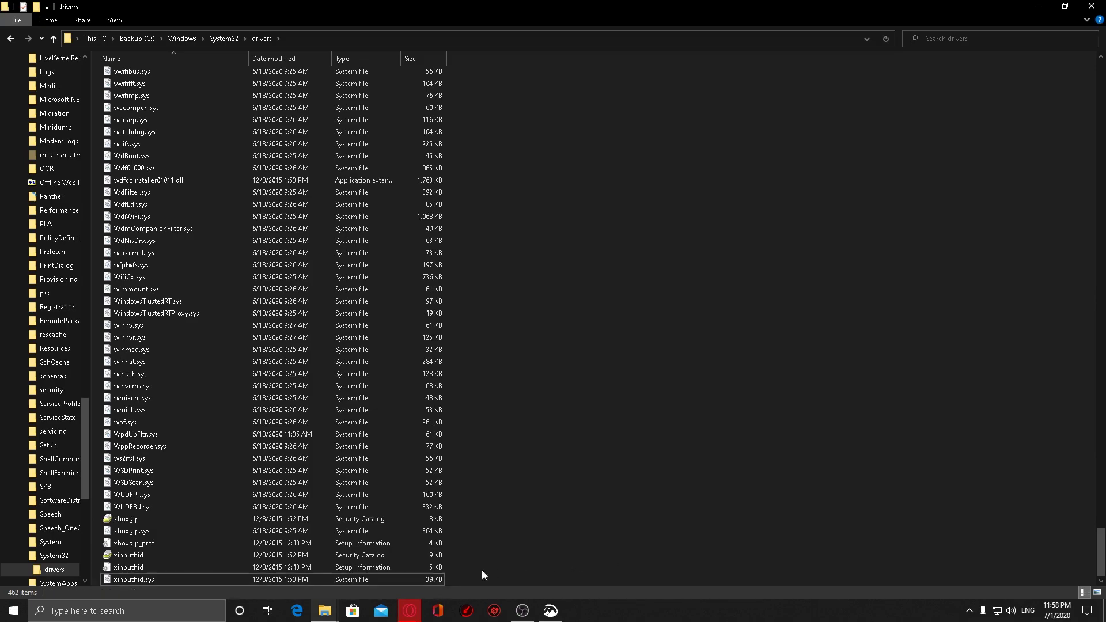
{"action": "left_click", "coordinate": [257, 579]}
{"action": "key", "text": "F2"}
{"action": "key", "text": "End"}
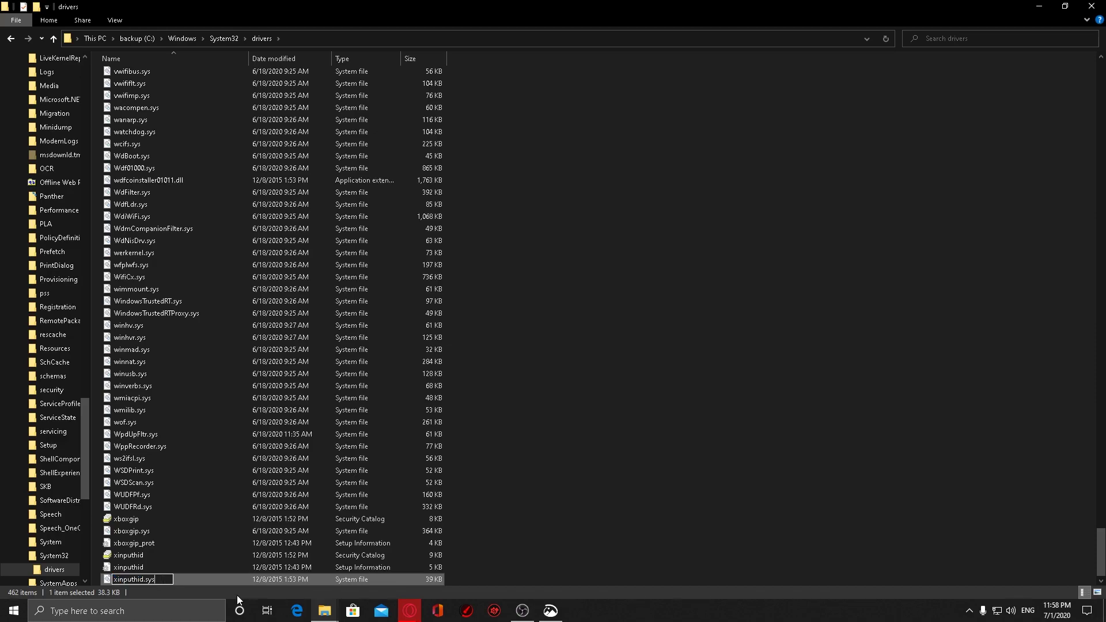
{"action": "key", "text": "Left"}
{"action": "key", "text": "Left"}
{"action": "key", "text": "Left"}
{"action": "key", "text": "Left"}
{"action": "type", "text": "old"}
{"action": "key", "text": "Return"}
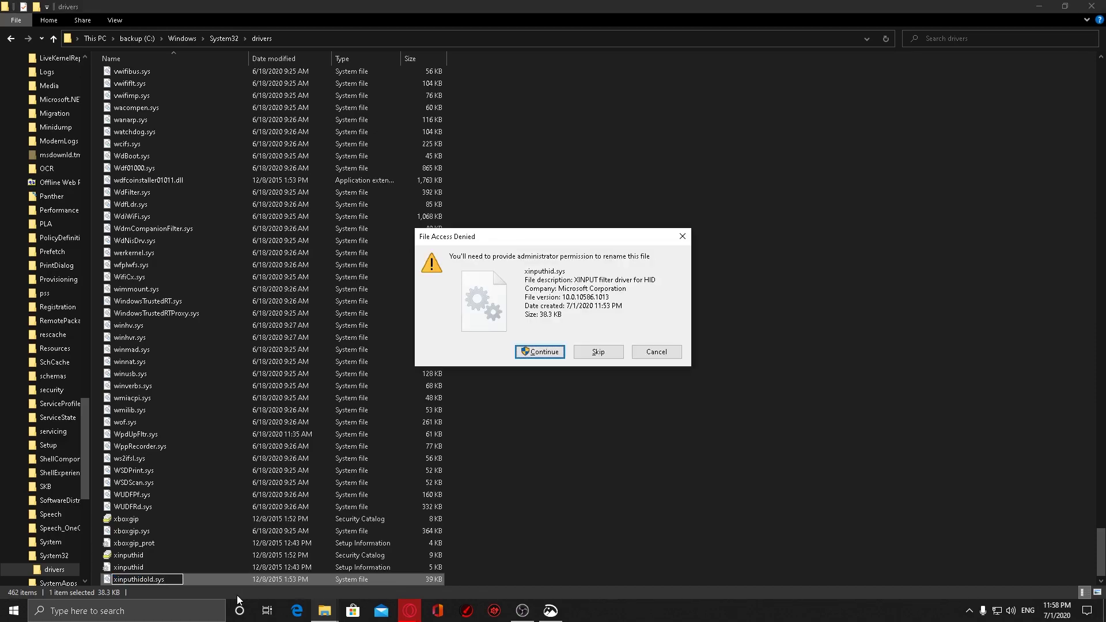
{"action": "key", "text": "Return"}
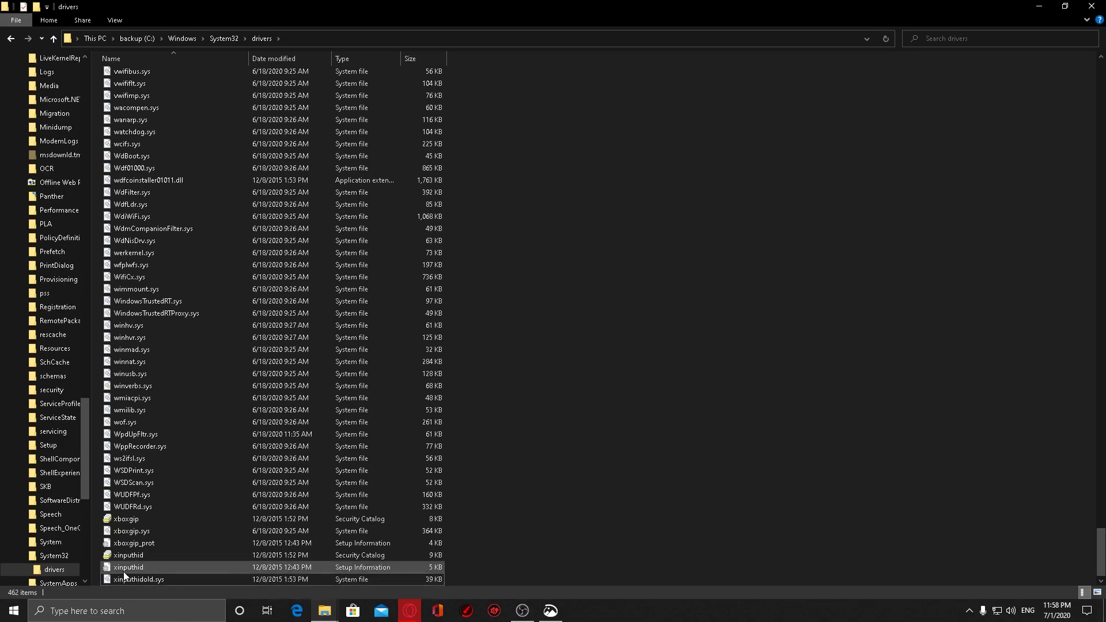
{"action": "left_click", "coordinate": [124, 580]}
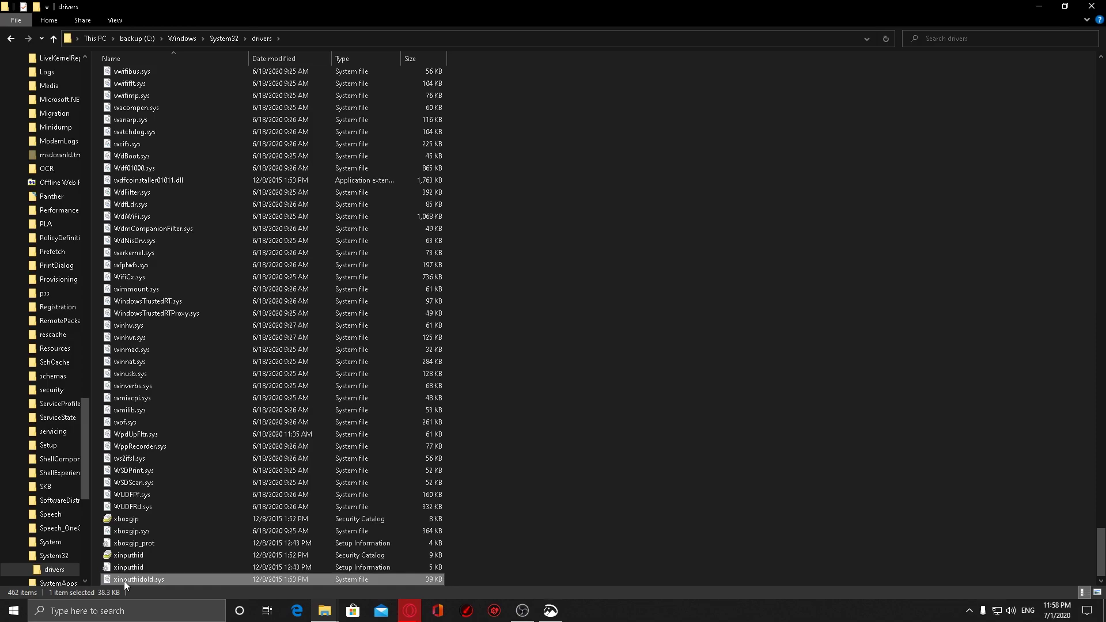
Bring up the Advanced Security Settings for xinputhidold.sys from its Properties Security tab
{"action": "right_click", "coordinate": [123, 581]}
{"action": "left_click", "coordinate": [154, 573]}
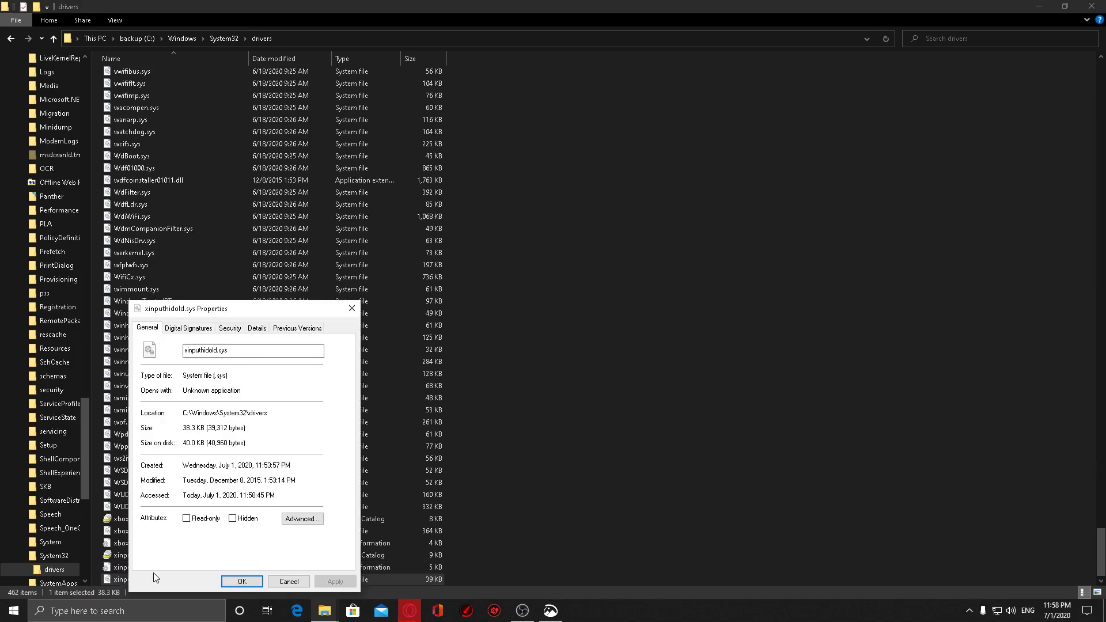
{"action": "left_click", "coordinate": [230, 328]}
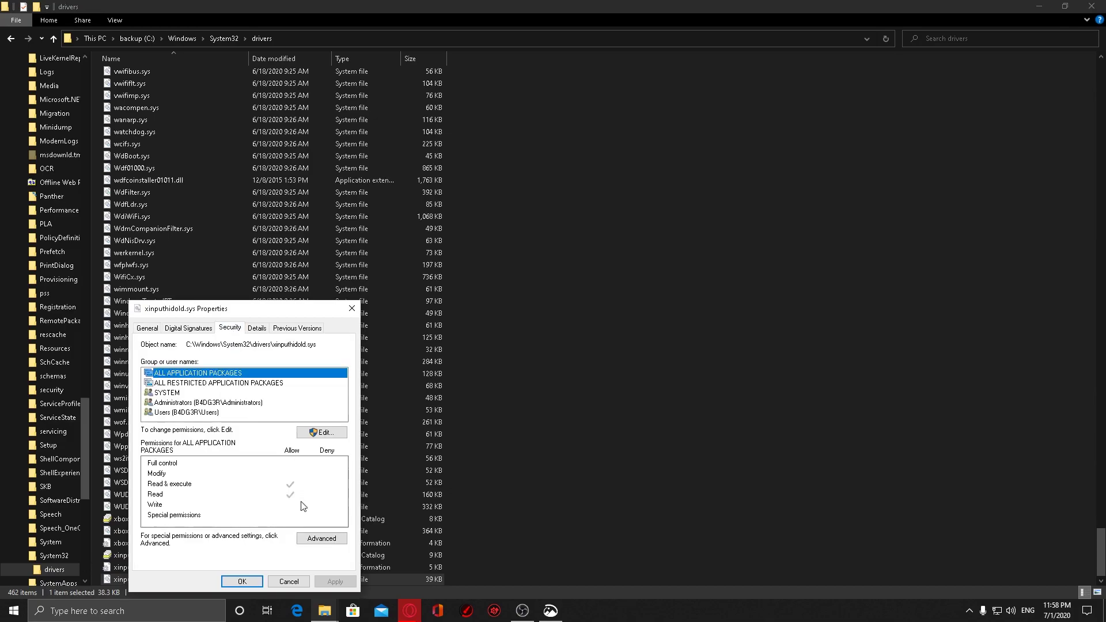
{"action": "left_click", "coordinate": [321, 539]}
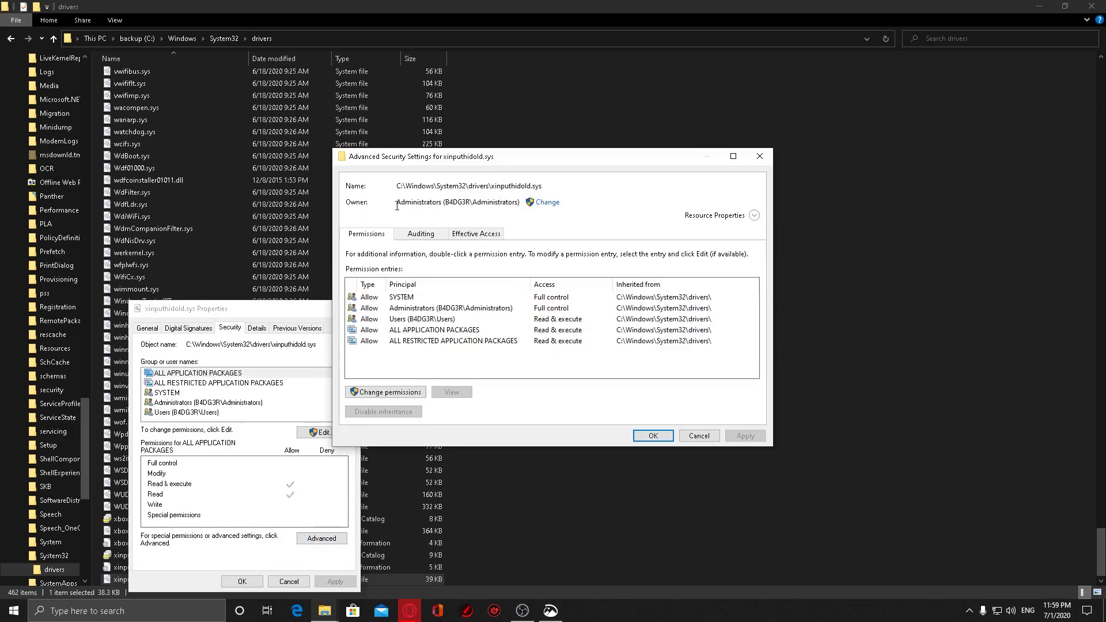
Change the file's owner from Administrators to your own user account and apply it
{"action": "left_click_drag", "start_coordinate": [397, 205], "coordinate": [520, 203]}
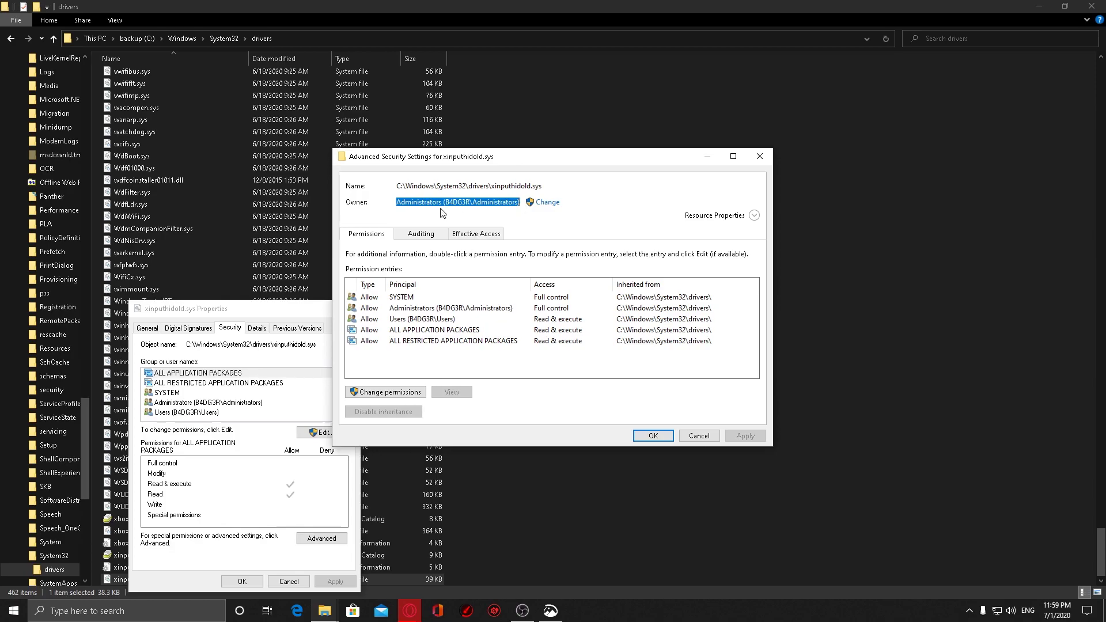
{"action": "left_click", "coordinate": [547, 202]}
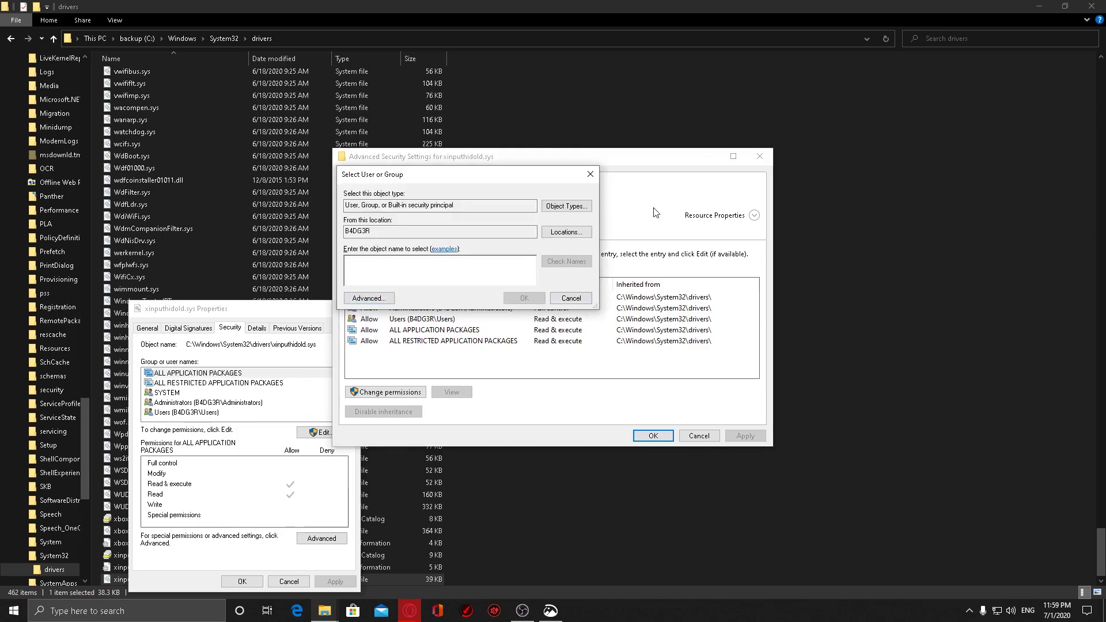
{"action": "left_click_drag", "start_coordinate": [509, 181], "coordinate": [383, 197]}
{"action": "left_click", "coordinate": [244, 319]}
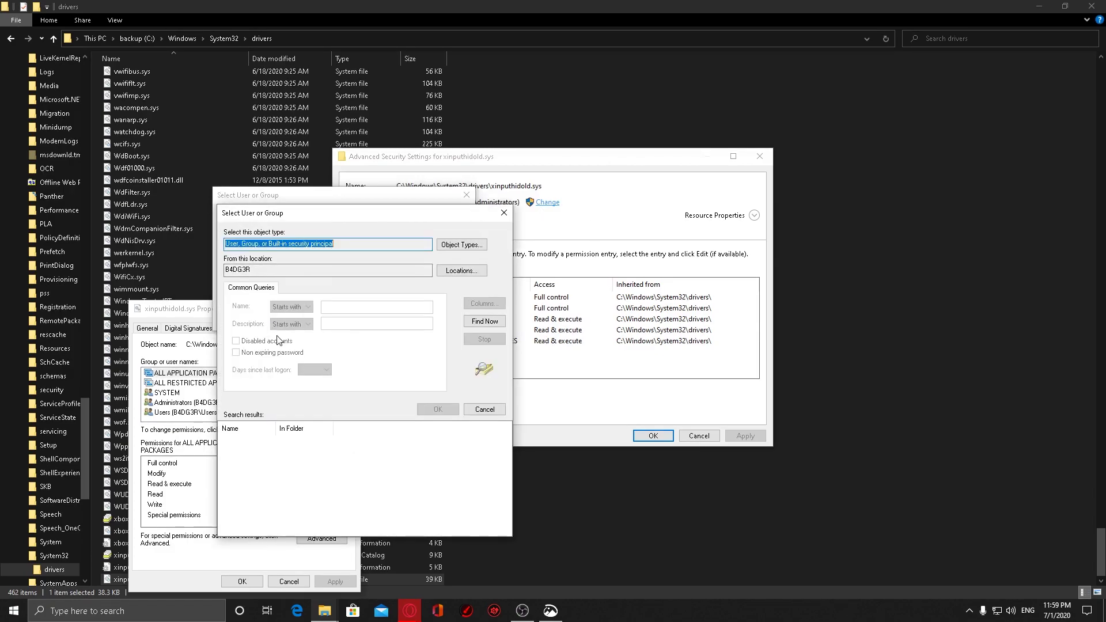
{"action": "left_click", "coordinate": [485, 321]}
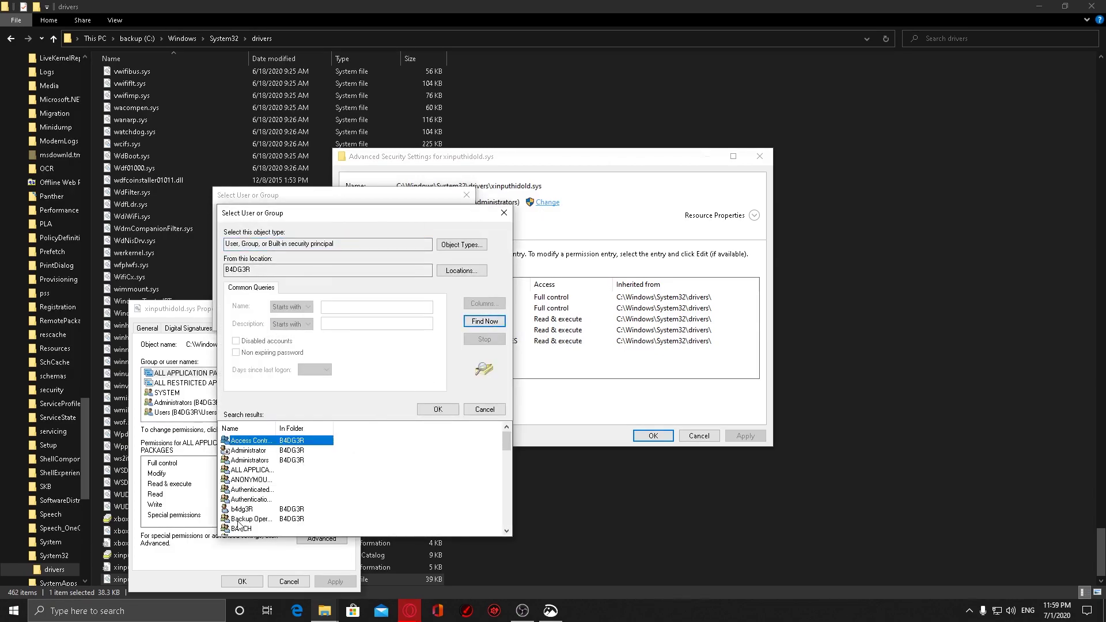
{"action": "left_click", "coordinate": [248, 500]}
{"action": "left_click", "coordinate": [248, 509]}
{"action": "left_click", "coordinate": [458, 410]}
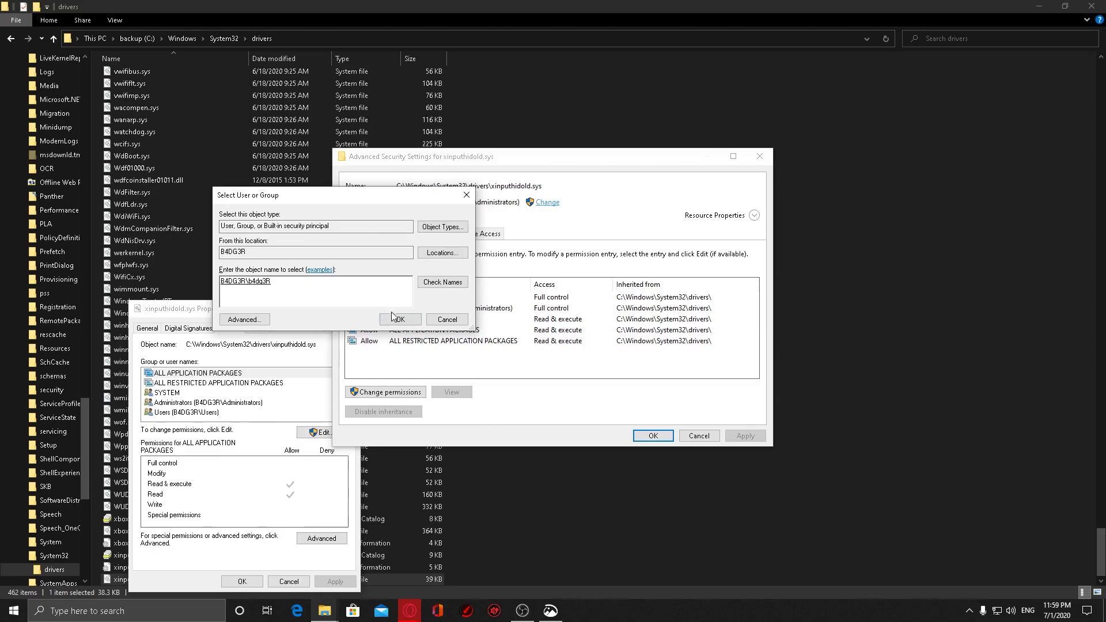
{"action": "left_click", "coordinate": [398, 318]}
{"action": "left_click", "coordinate": [745, 436]}
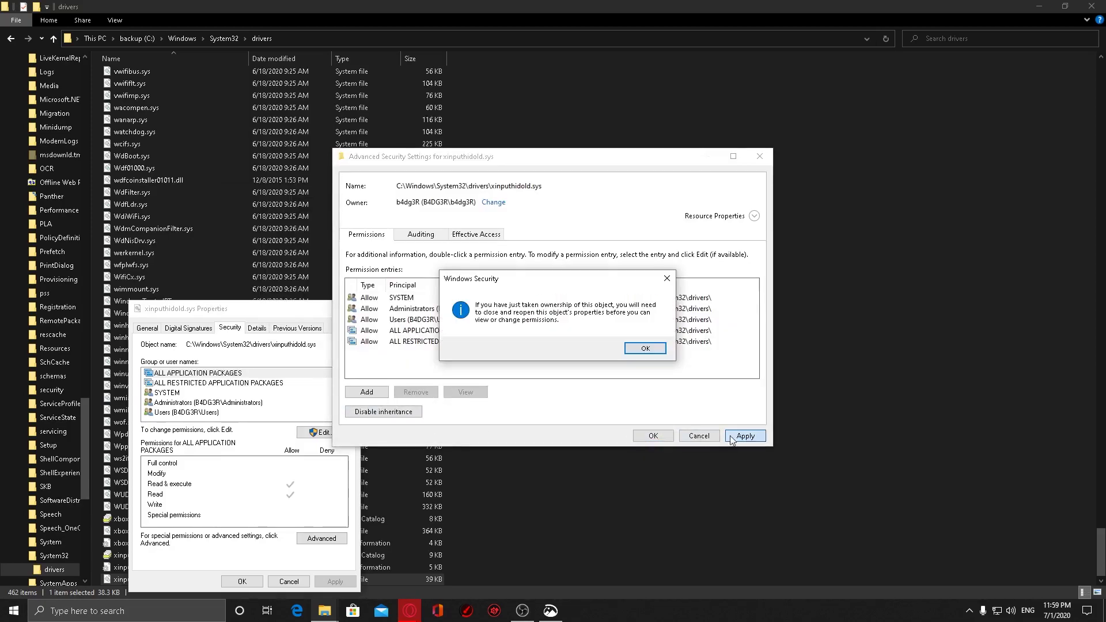
{"action": "left_click", "coordinate": [646, 350]}
{"action": "left_click", "coordinate": [653, 436]}
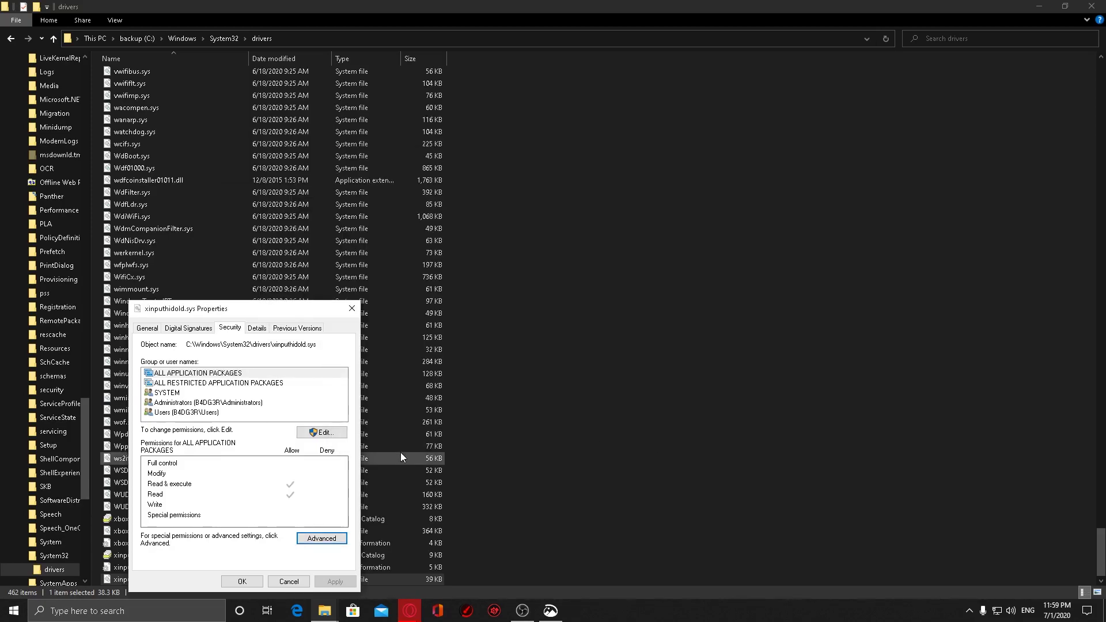
Give the Users group Full control of xinputhidold.sys, confirming the system-folder warning
{"action": "left_click", "coordinate": [325, 433]}
{"action": "left_click", "coordinate": [213, 447]}
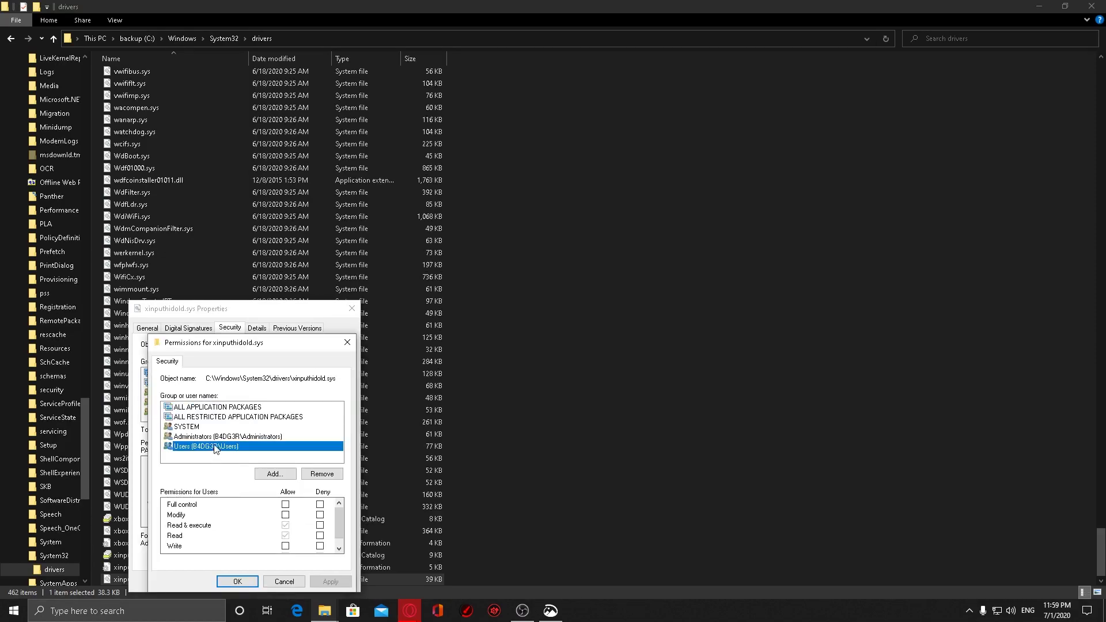
{"action": "left_click", "coordinate": [285, 505]}
{"action": "left_click", "coordinate": [285, 505]}
{"action": "left_click", "coordinate": [330, 581]}
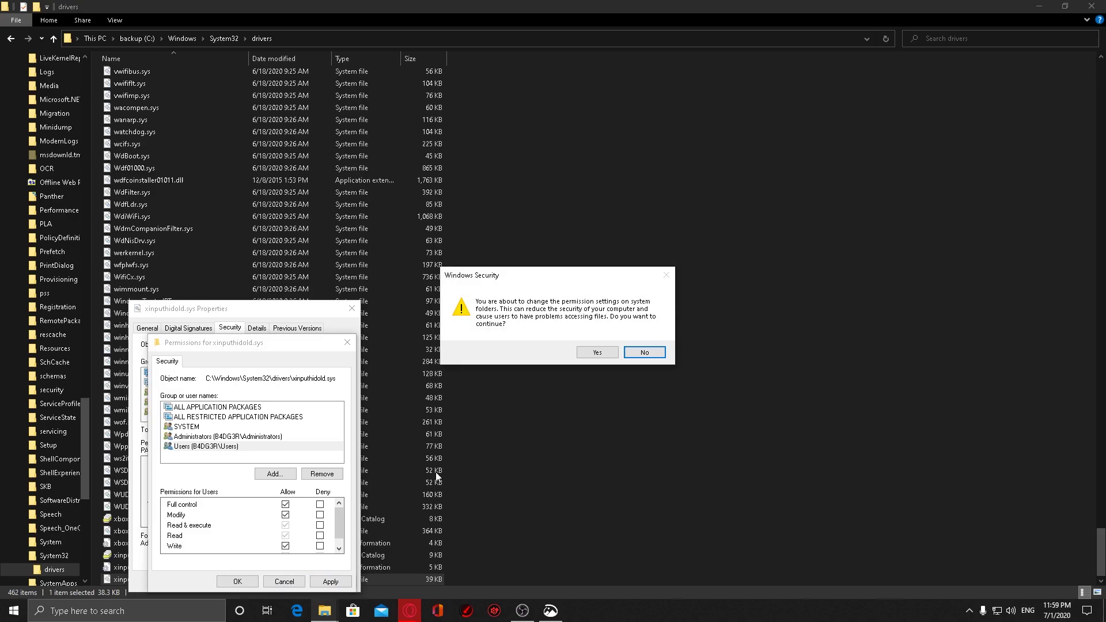
{"action": "left_click", "coordinate": [597, 352]}
{"action": "left_click", "coordinate": [236, 581]}
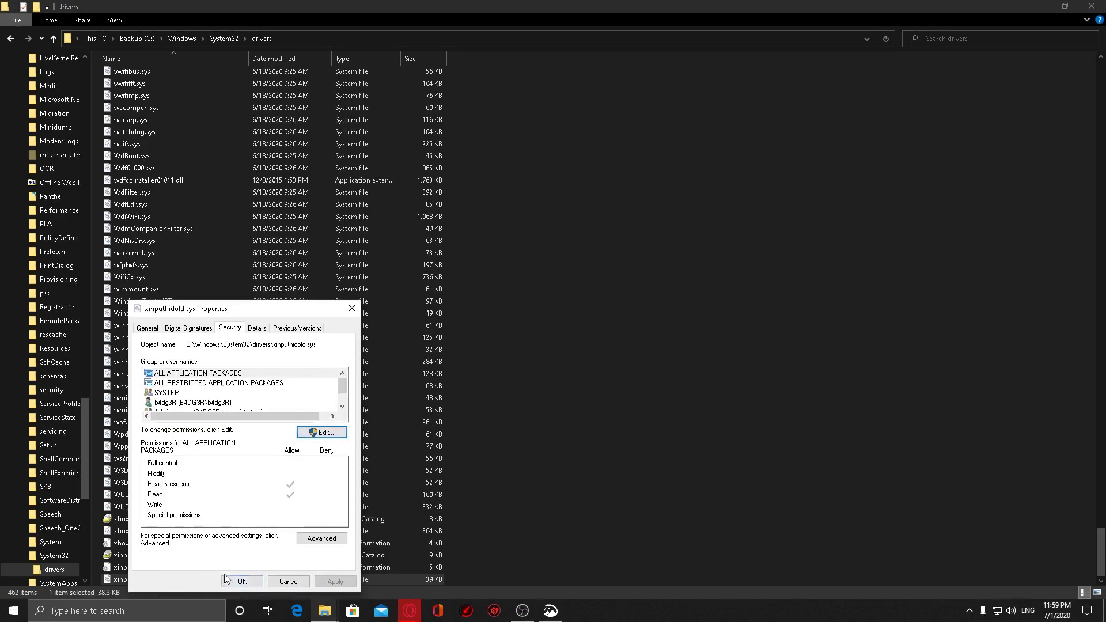
{"action": "left_click", "coordinate": [231, 581]}
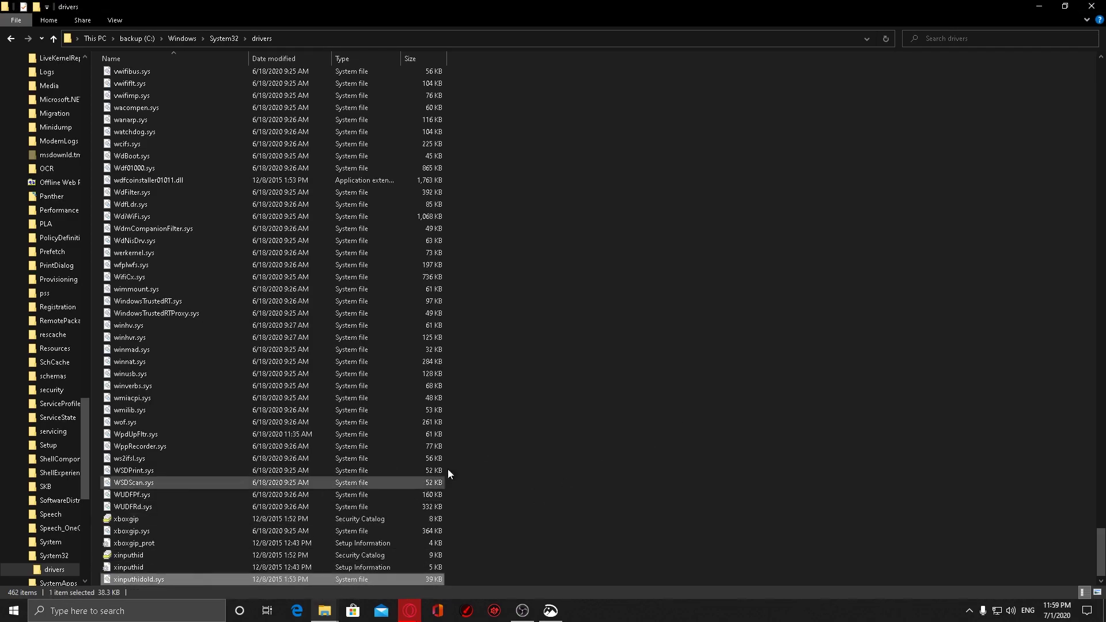
Rename xinputhidold.sys to xidslfinputhidold.sys
{"action": "key", "text": "F2"}
{"action": "type", "text": "idslf"}
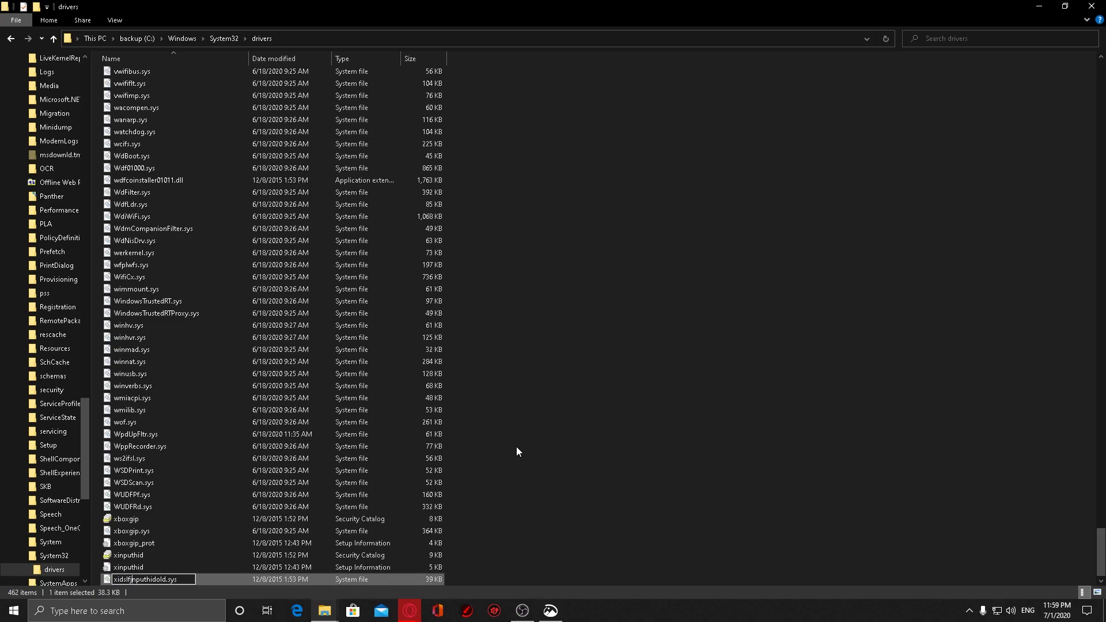
{"action": "key", "text": "Return"}
{"action": "key", "text": "Escape"}
{"action": "left_click", "coordinate": [593, 408]}
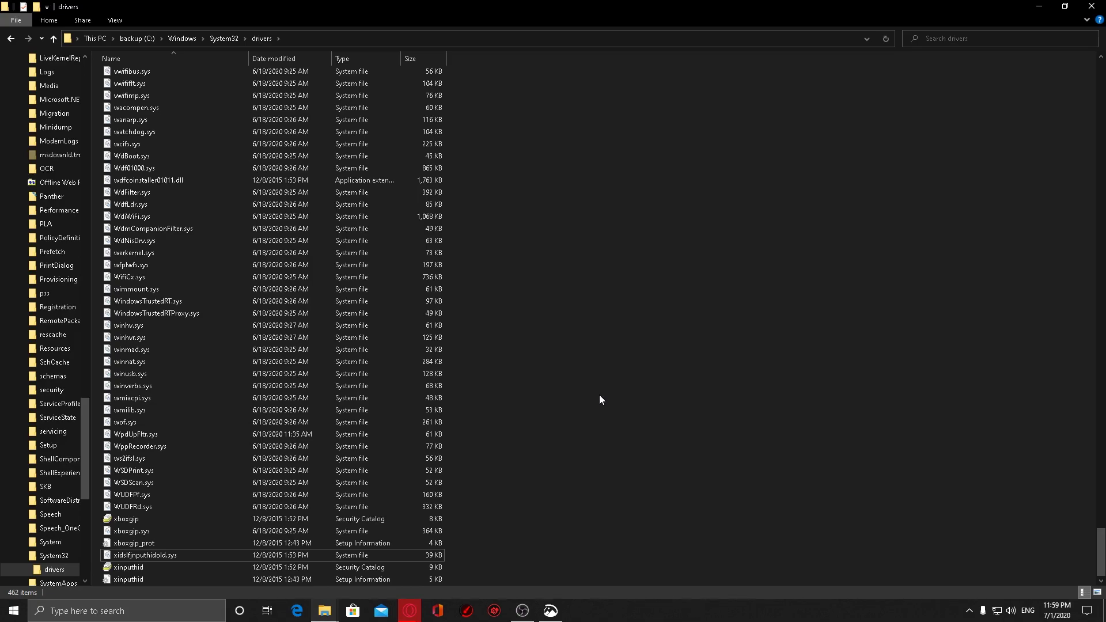
Move the extracted older xinputhid.sys (39 KB) into System32\drivers, approving administrator access
{"action": "key", "text": "alt+Tab"}
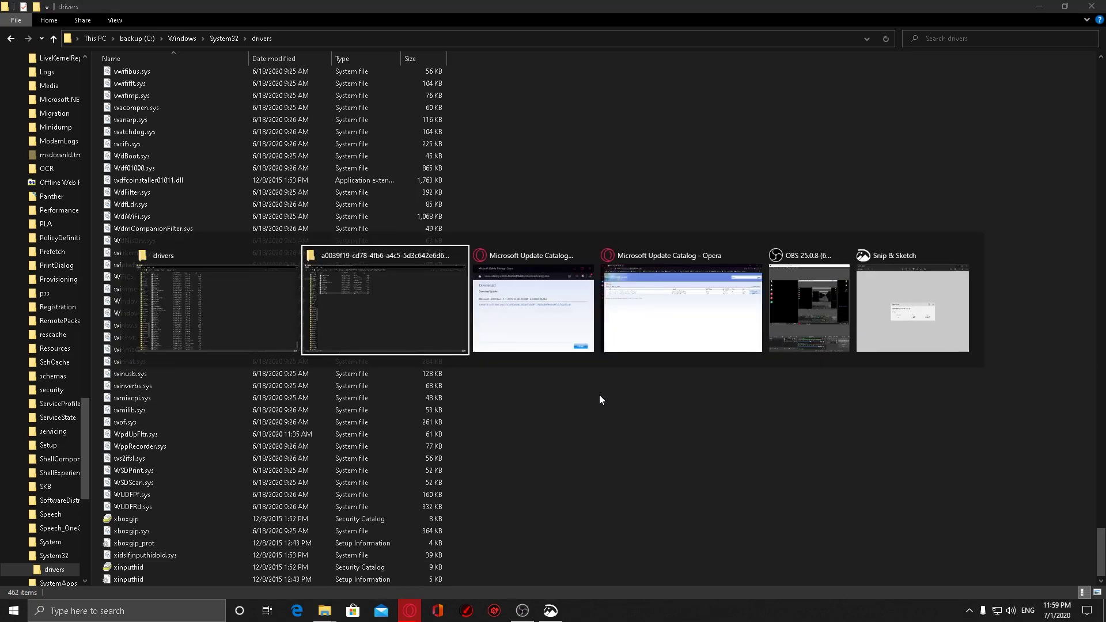
{"action": "left_click", "coordinate": [122, 196]}
{"action": "left_click_drag", "start_coordinate": [447, 7], "coordinate": [833, 76]}
{"action": "left_click_drag", "start_coordinate": [785, 262], "coordinate": [544, 225]}
{"action": "left_click", "coordinate": [535, 231]}
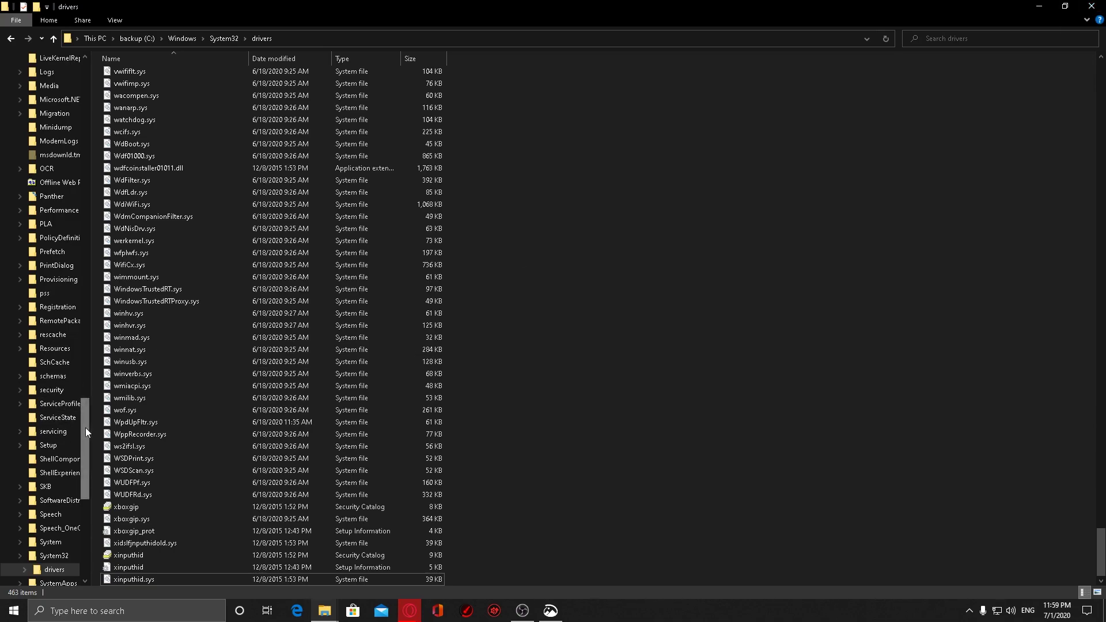
Open Computer Management's Device Manager from This PC and expand Human Interface Devices
{"action": "left_click_drag", "start_coordinate": [86, 427], "coordinate": [95, 105]}
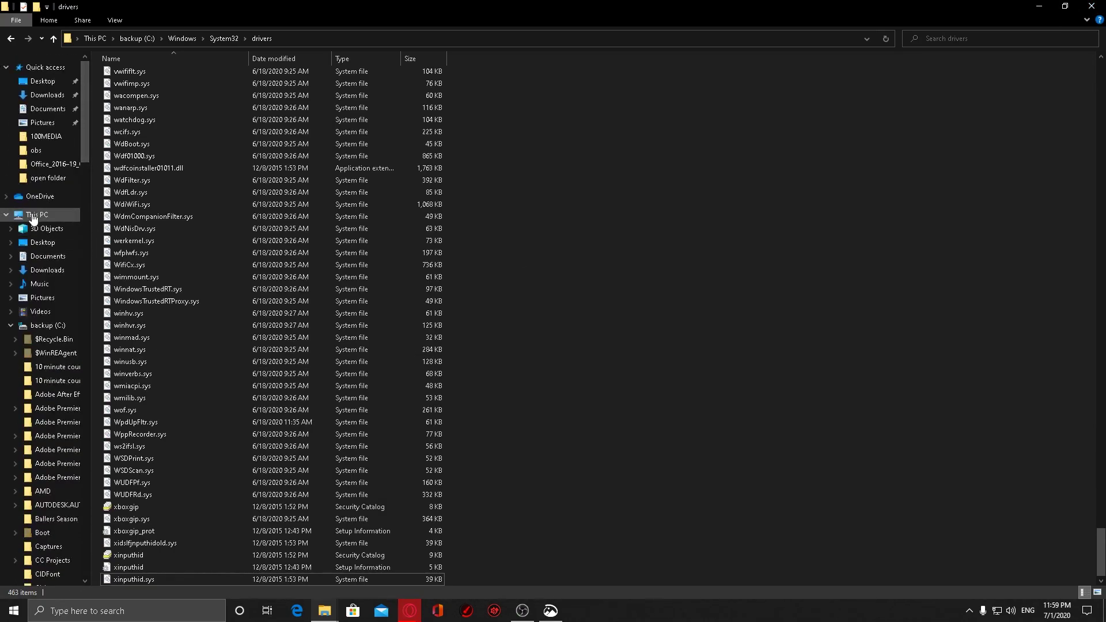
{"action": "right_click", "coordinate": [32, 215]}
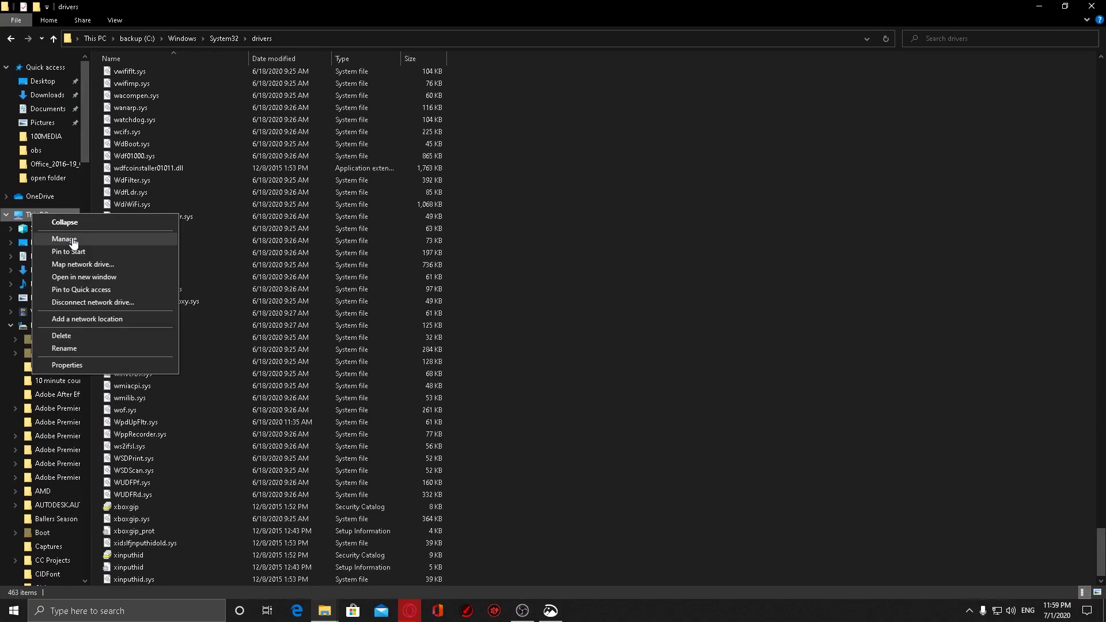
{"action": "left_click", "coordinate": [74, 240]}
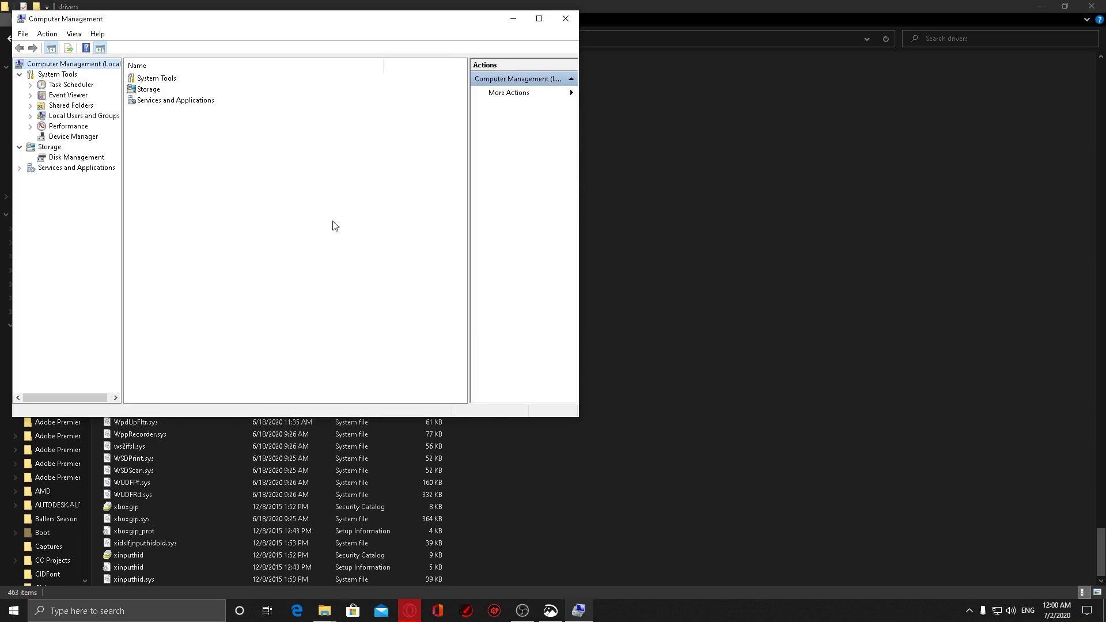
{"action": "left_click", "coordinate": [54, 139]}
{"action": "left_click_drag", "start_coordinate": [173, 18], "coordinate": [344, 37]}
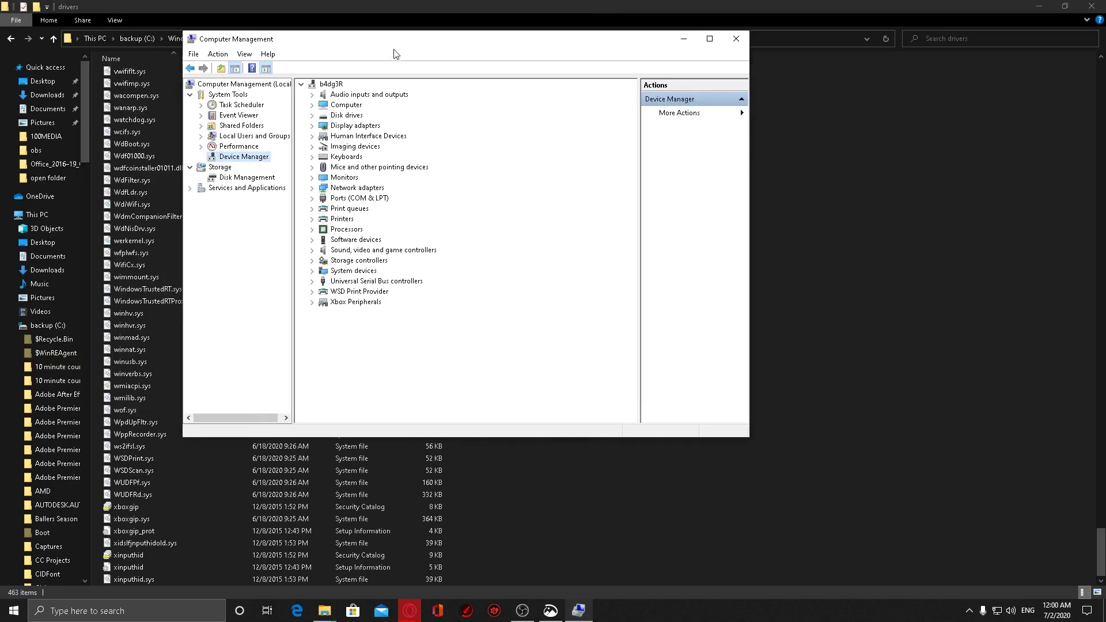
{"action": "double_click", "coordinate": [356, 138]}
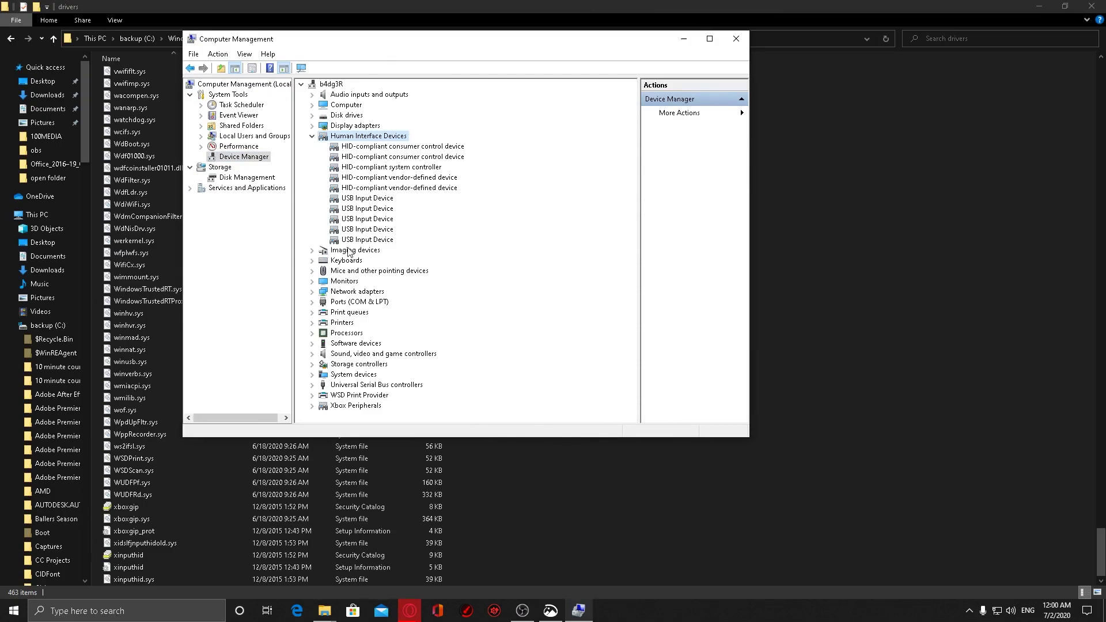
Check Xbox Peripherals, turn on Show hidden devices, then return to the drivers folder
{"action": "double_click", "coordinate": [357, 406]}
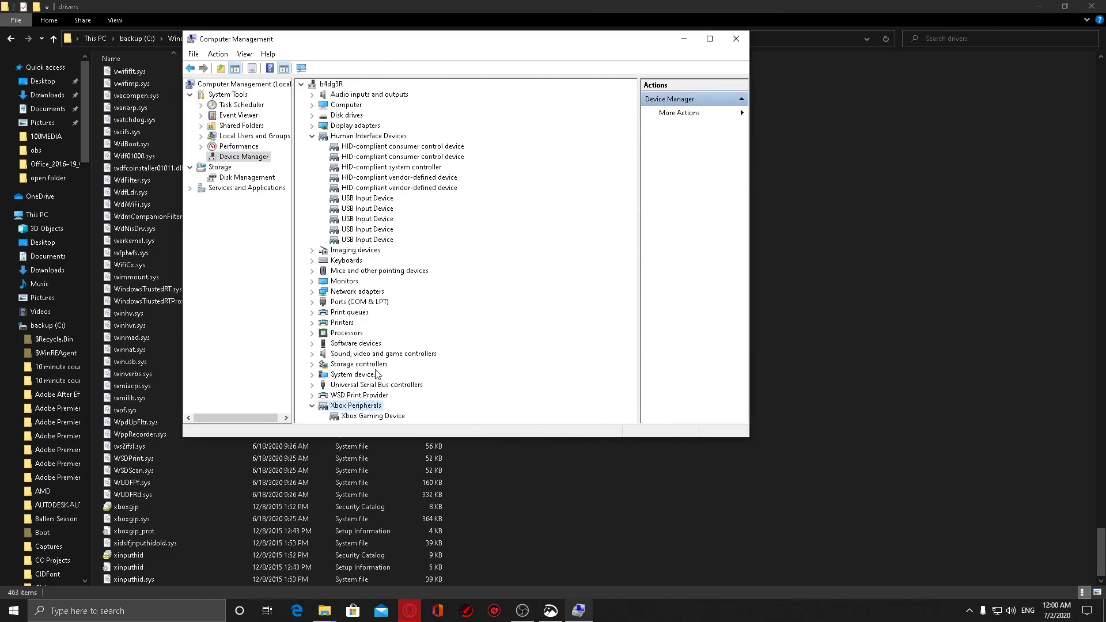
{"action": "double_click", "coordinate": [363, 406]}
{"action": "left_click", "coordinate": [246, 55]}
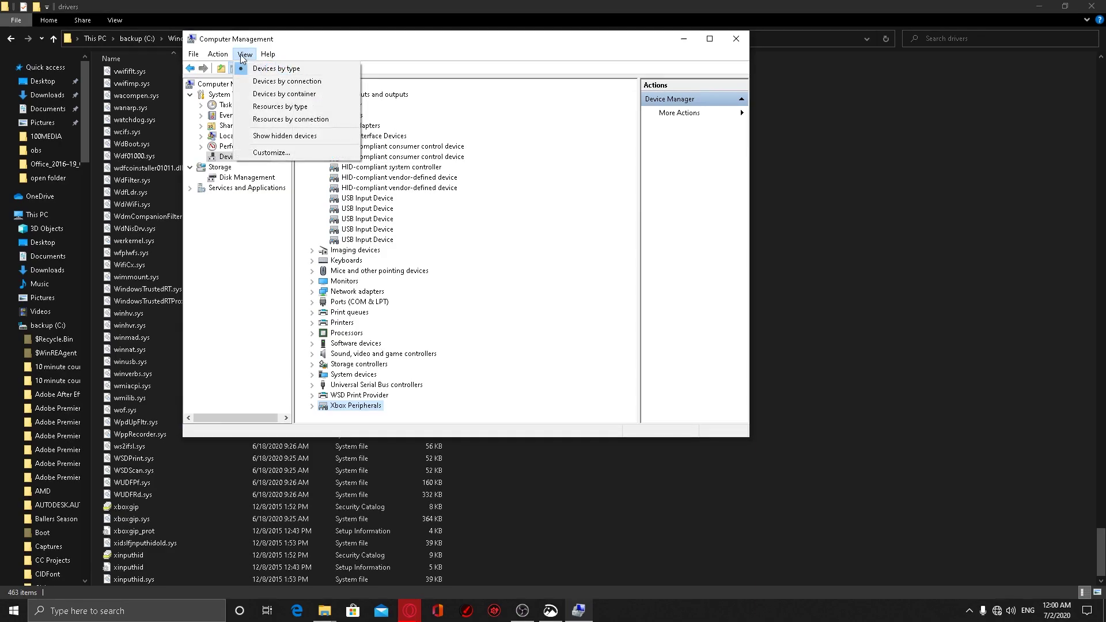
{"action": "left_click", "coordinate": [284, 136]}
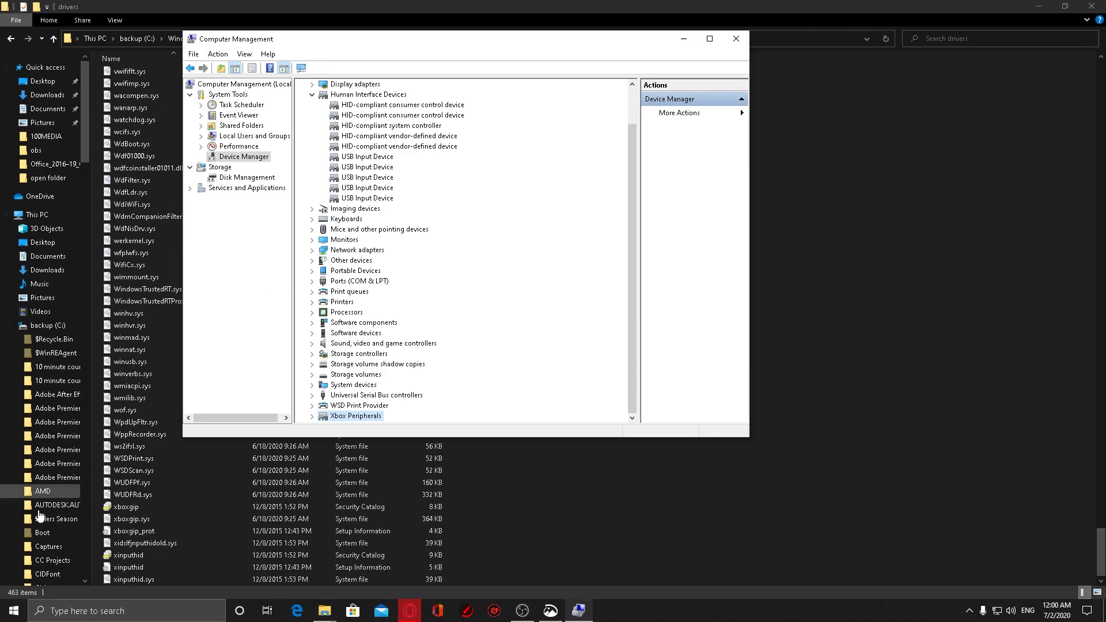
{"action": "left_click", "coordinate": [252, 578]}
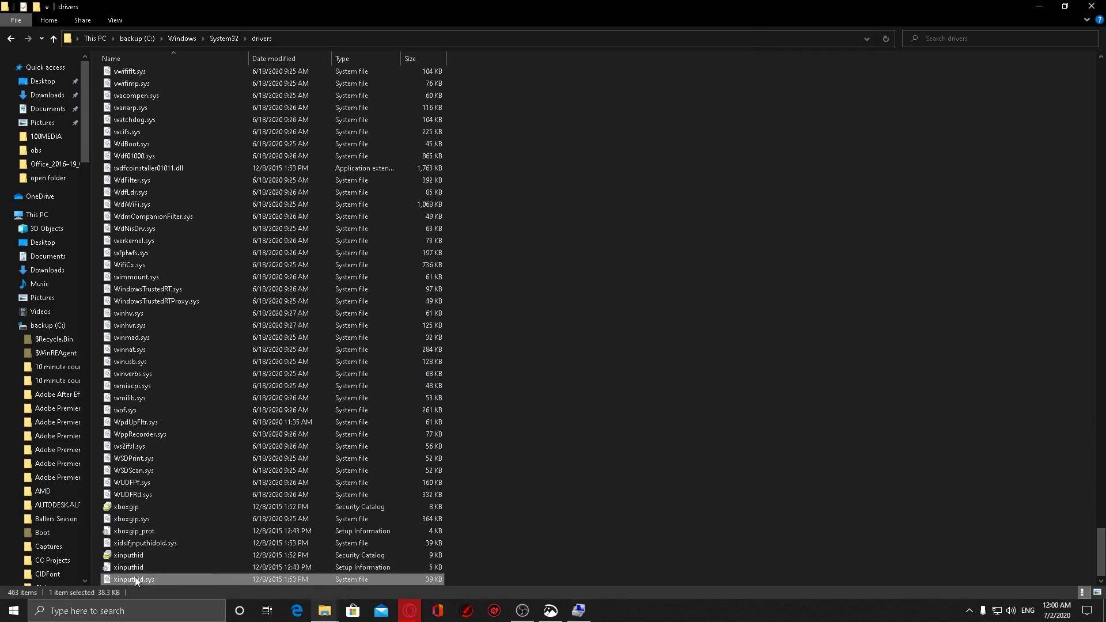
Close Computer Management, the extracted folder window and Opera's download dialog, then show the desktop
{"action": "left_click", "coordinate": [219, 579], "text": "ctrl"}
{"action": "mouse_move", "coordinate": [591, 616]}
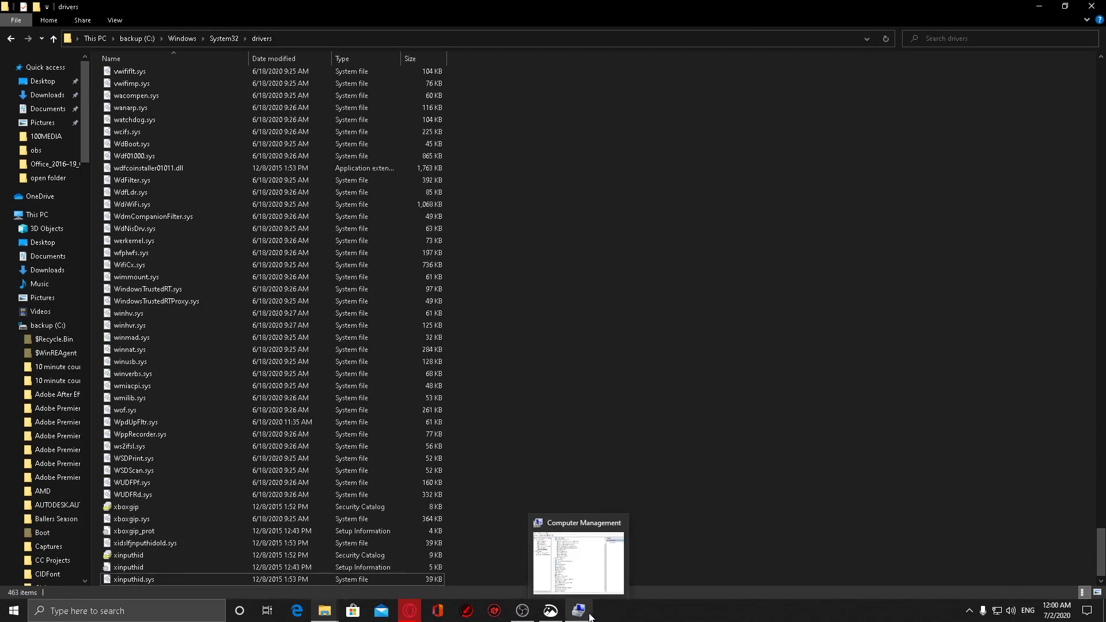
{"action": "left_click", "coordinate": [584, 582]}
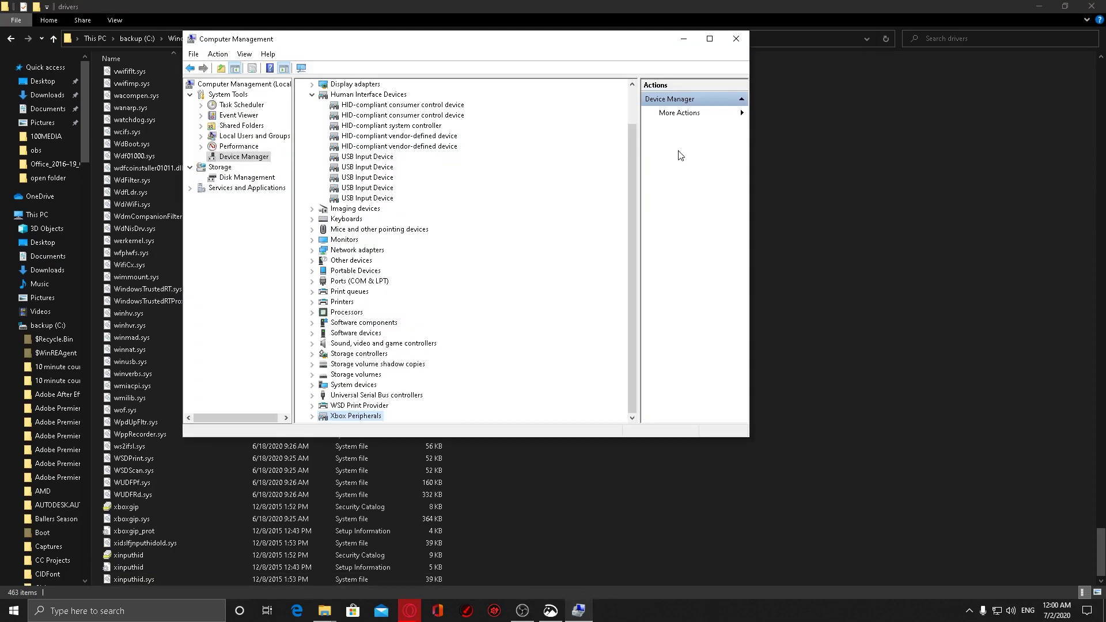
{"action": "left_click", "coordinate": [732, 45]}
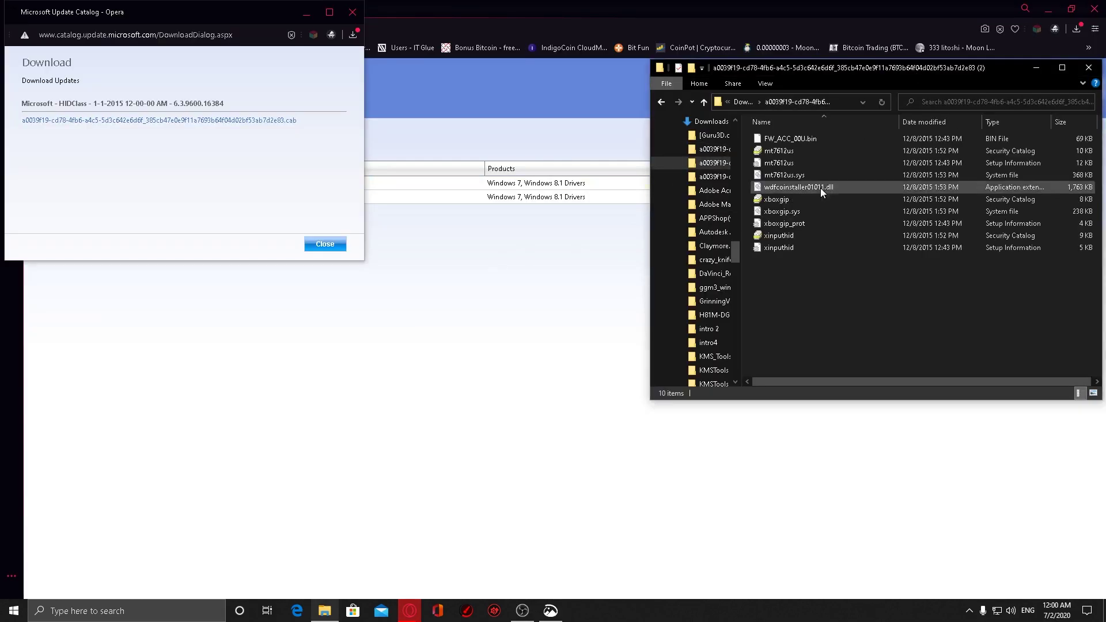
{"action": "left_click", "coordinate": [1088, 68]}
{"action": "left_click", "coordinate": [352, 12]}
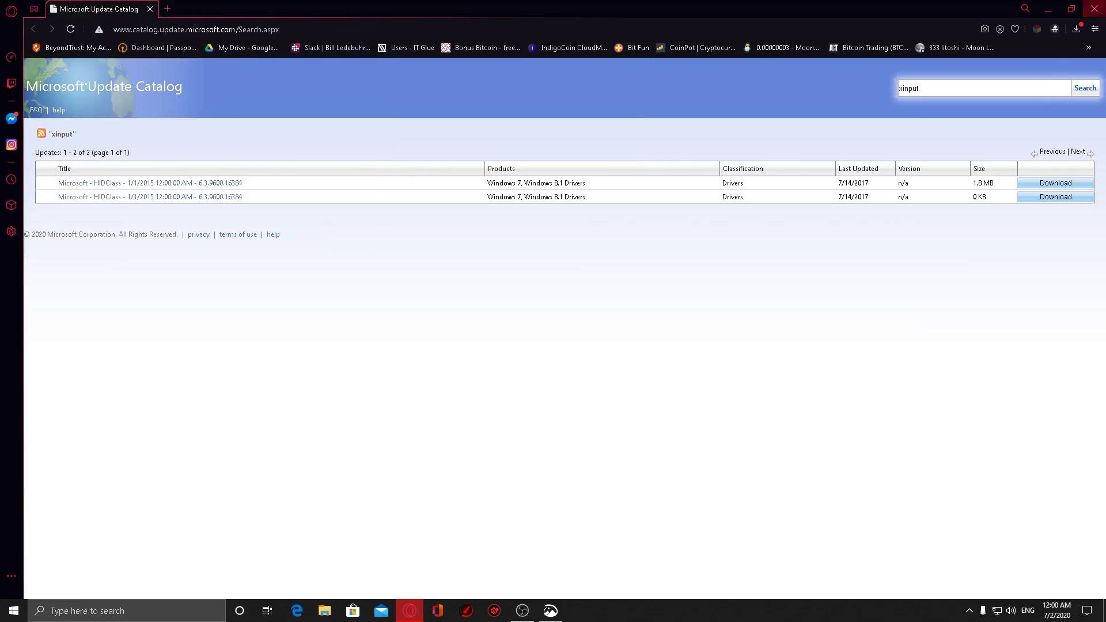
{"action": "key", "text": "super+d"}
{"action": "right_click", "coordinate": [527, 344]}
{"action": "left_click", "coordinate": [562, 394]}
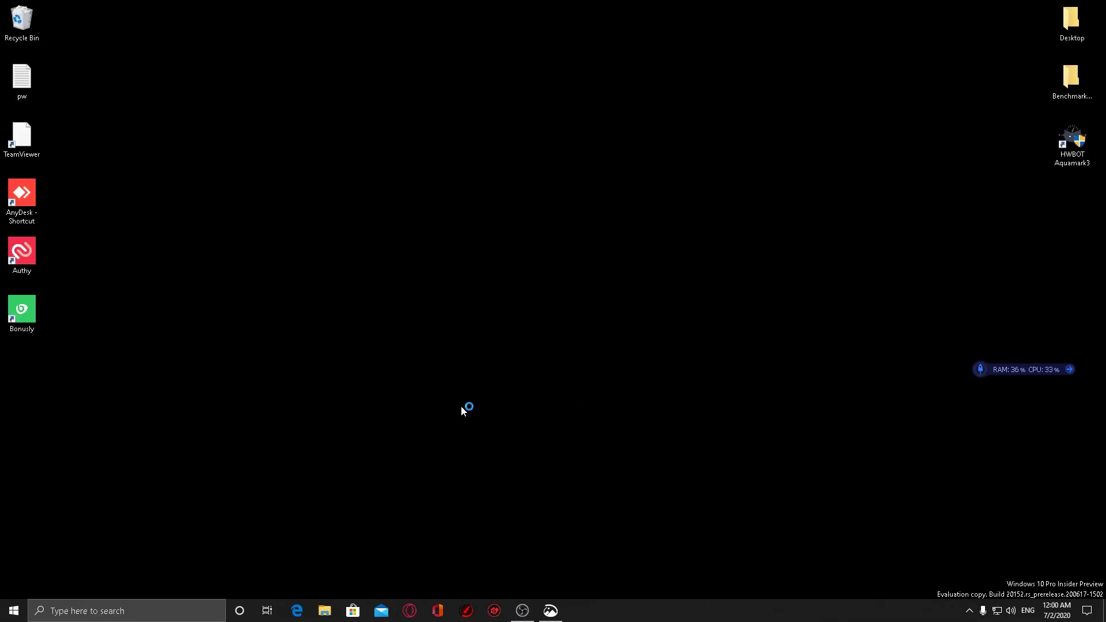